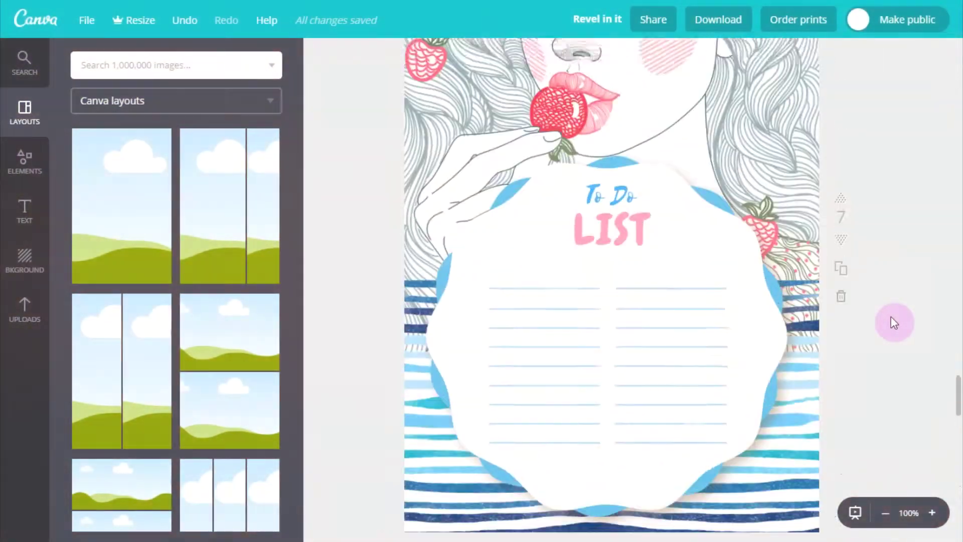
scroll(890, 316, "up", 15)
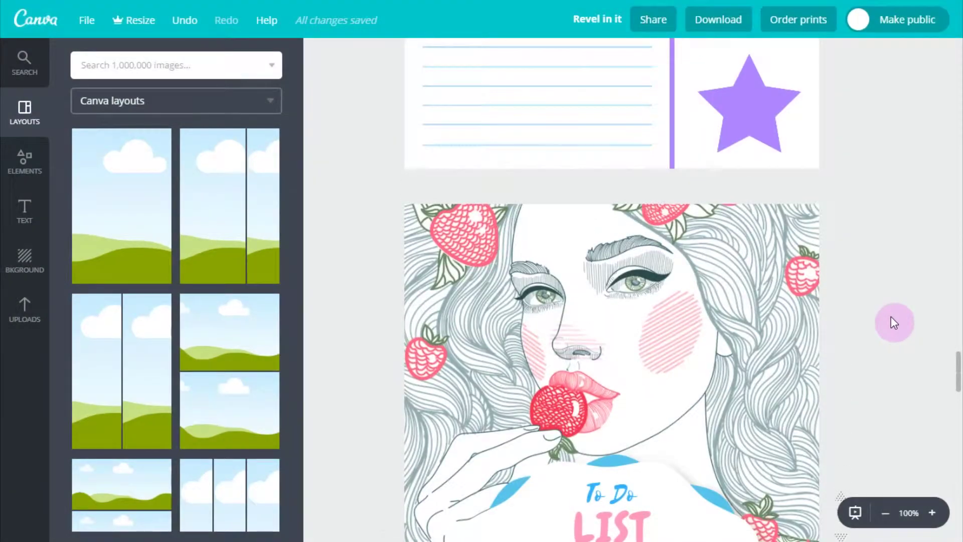
scroll(890, 321, "up", 20)
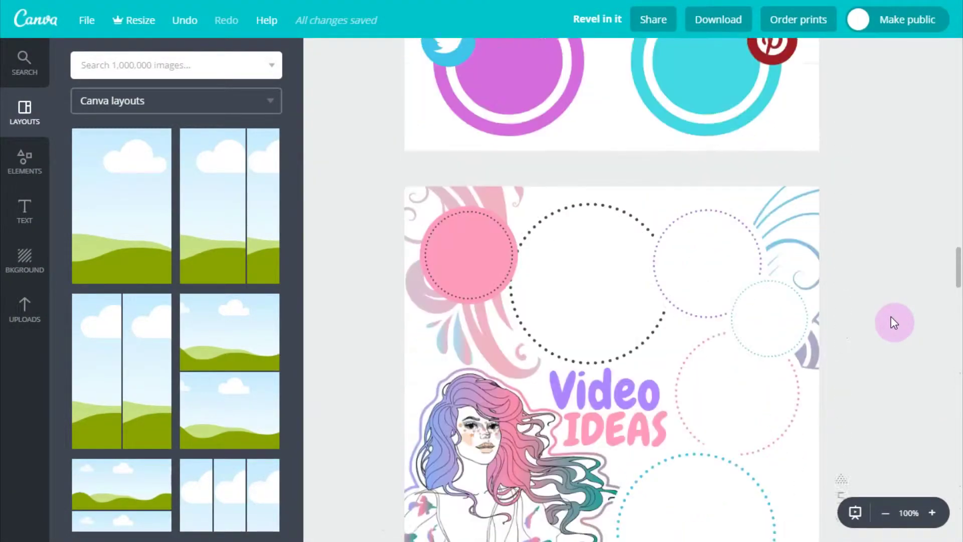
scroll(891, 322, "up", 15)
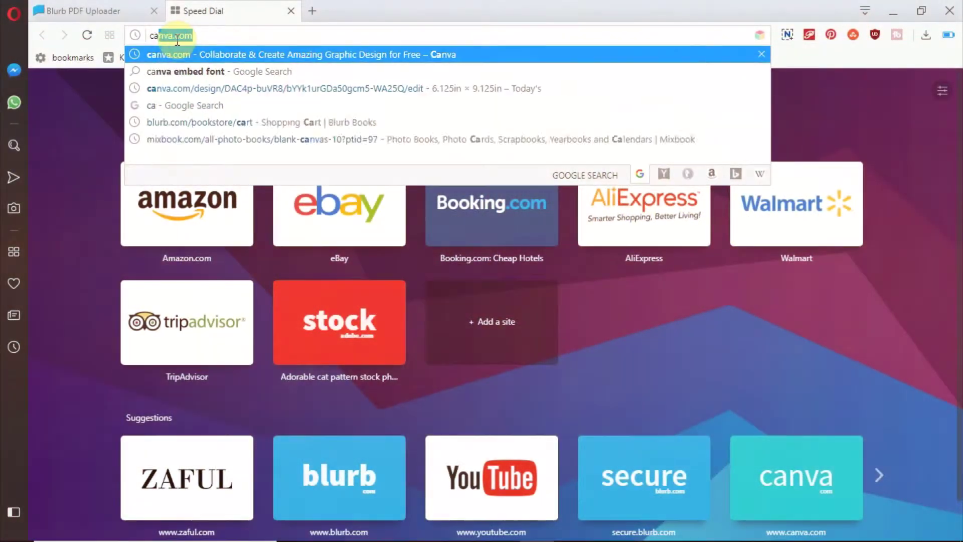
Open canva.com and log in to the existing account through one of the alternative login options.
key("Return")
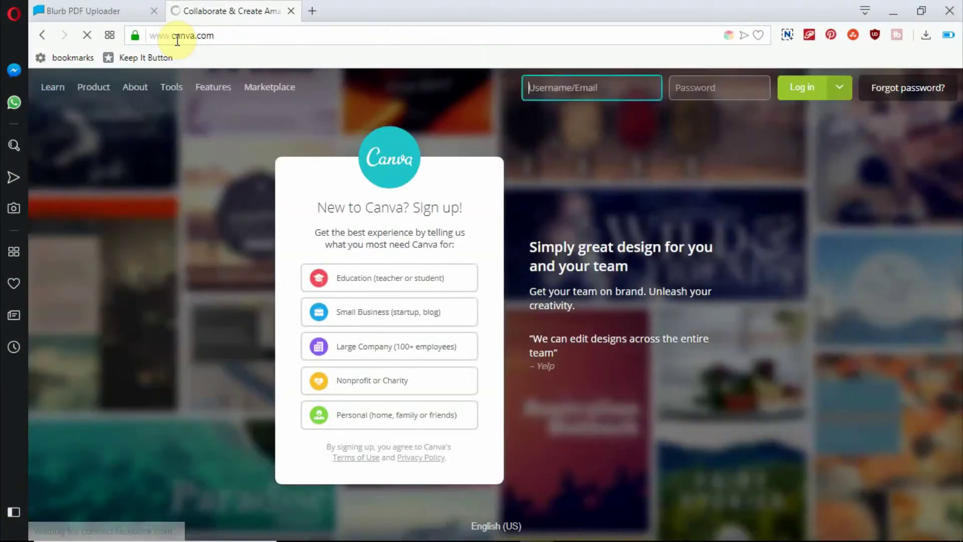
left_click(832, 94)
left_click(831, 173)
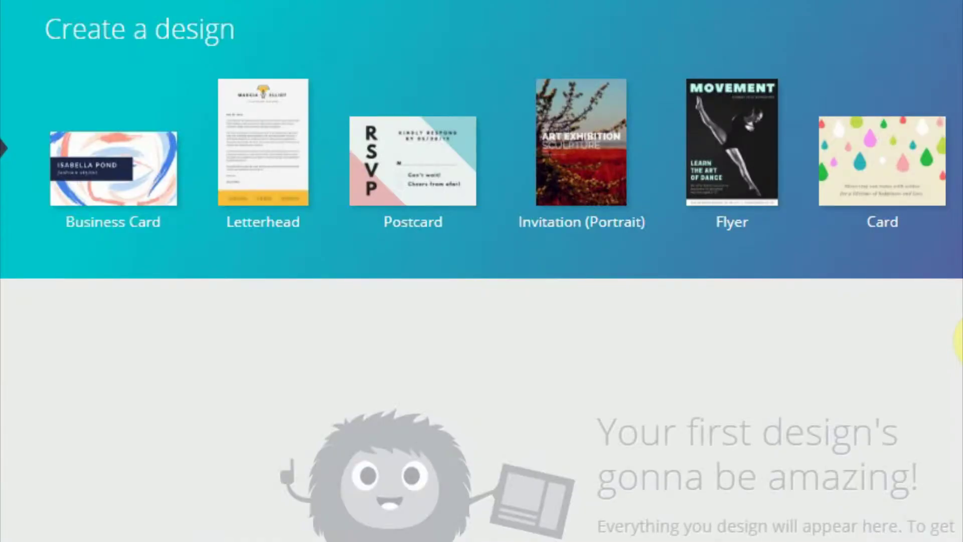
Show the full list of design types and look through the available categories and preset formats.
left_click(874, 122)
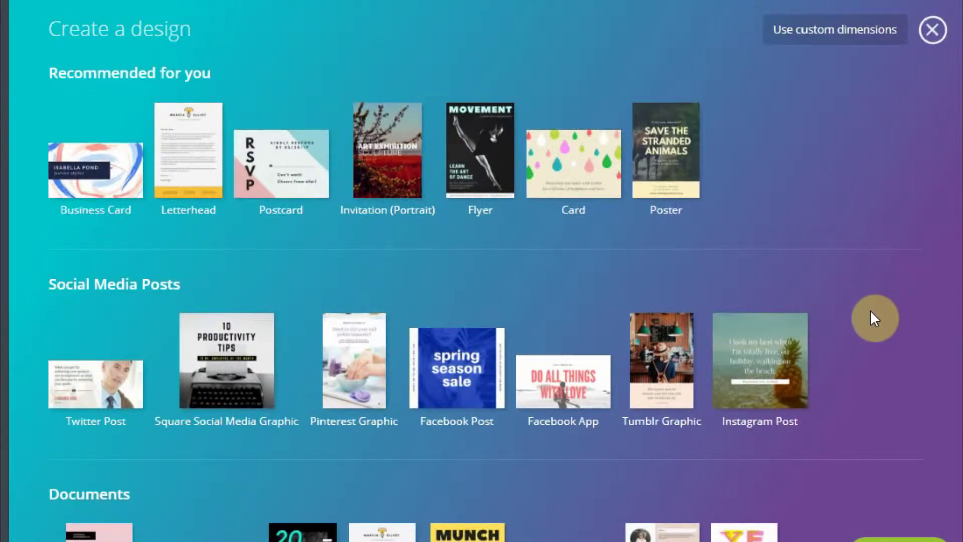
scroll(871, 312, "down", 2)
scroll(869, 309, "down", 5)
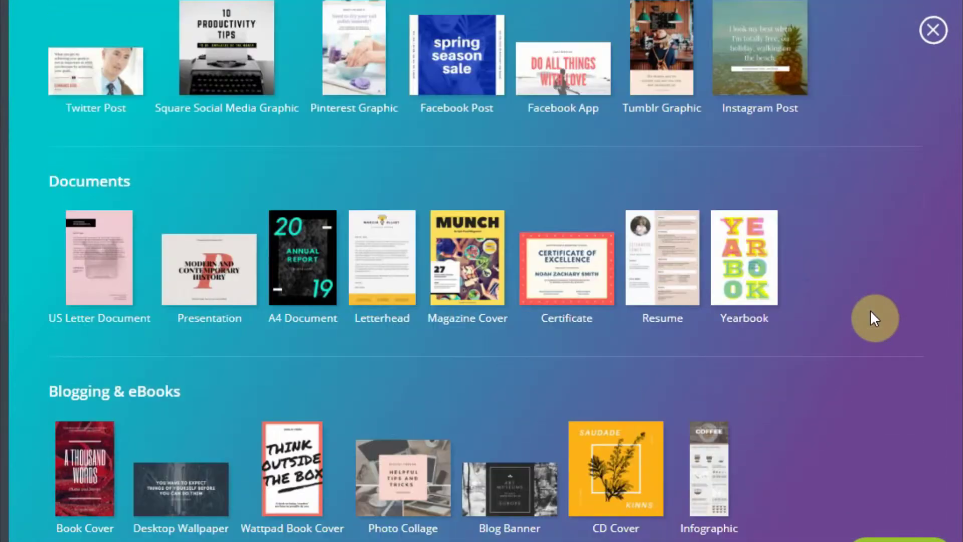
scroll(870, 309, "down", 5)
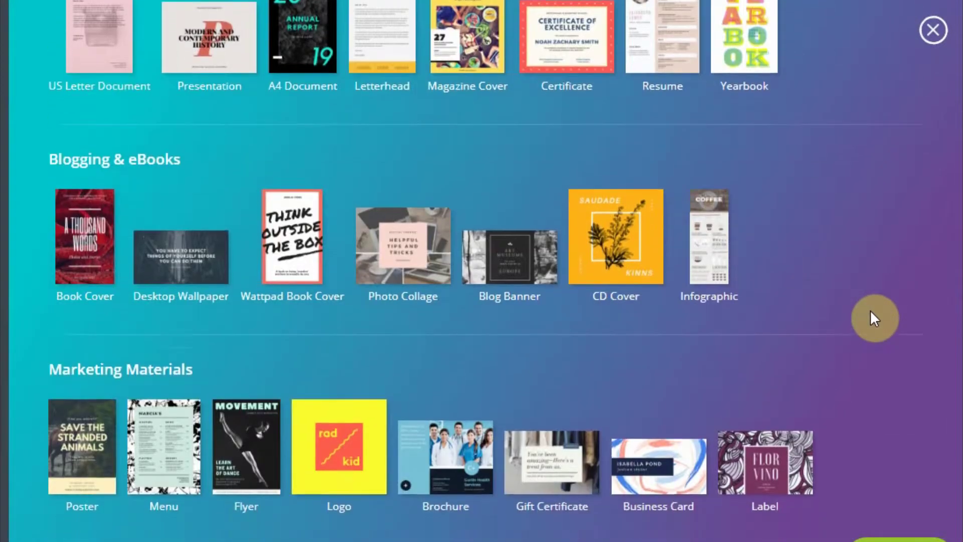
scroll(869, 309, "down", 5)
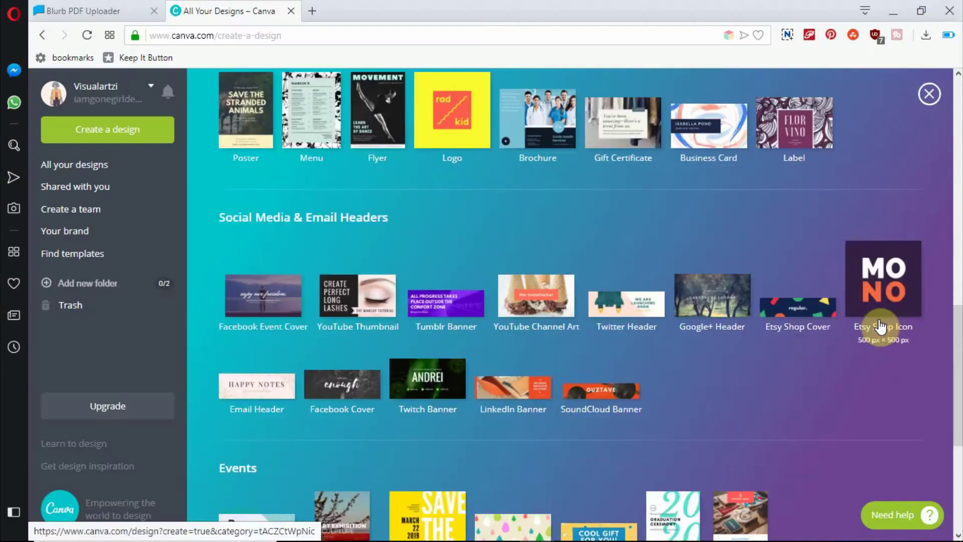
scroll(880, 325, "down", 6)
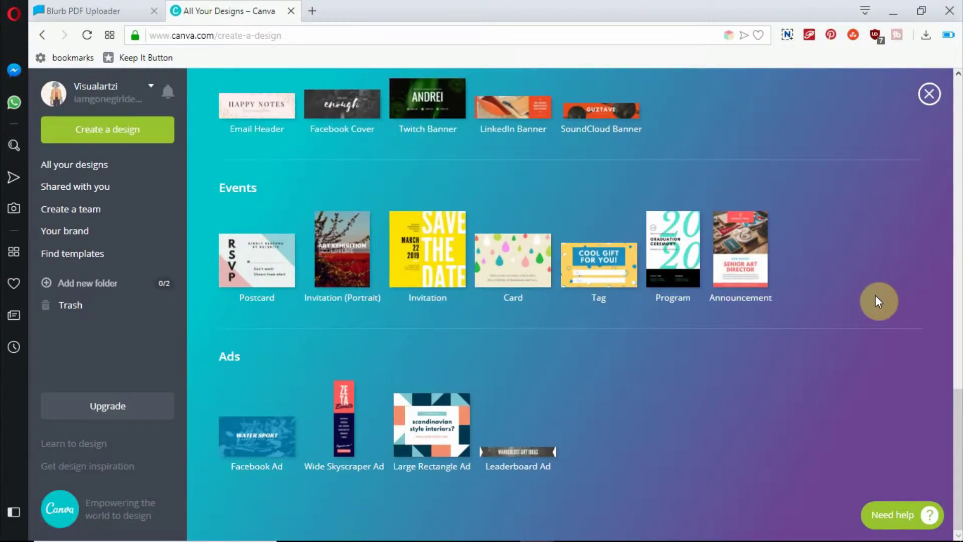
scroll(878, 301, "up", 8)
scroll(875, 296, "up", 12)
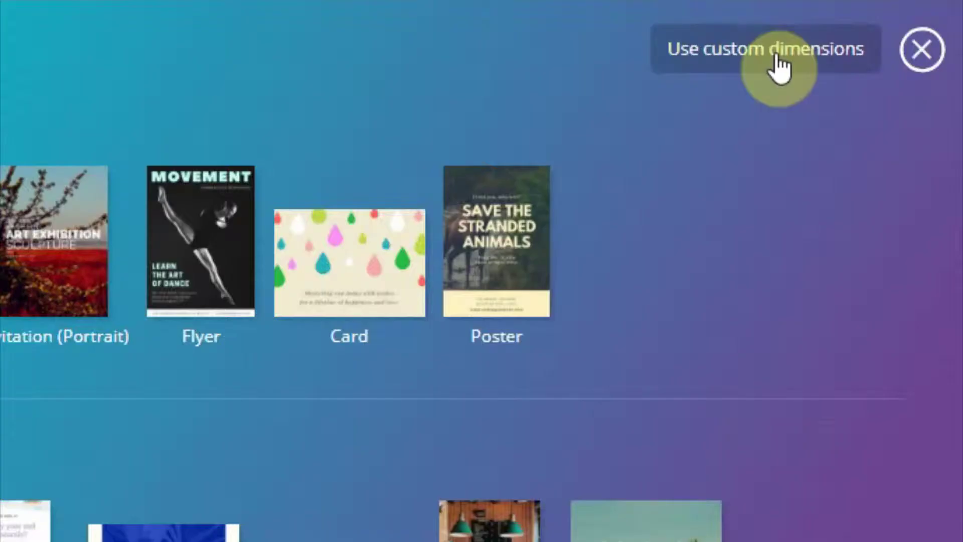
Create a blank design with custom dimensions of 6.125 × 9.25 inches.
left_click(779, 64)
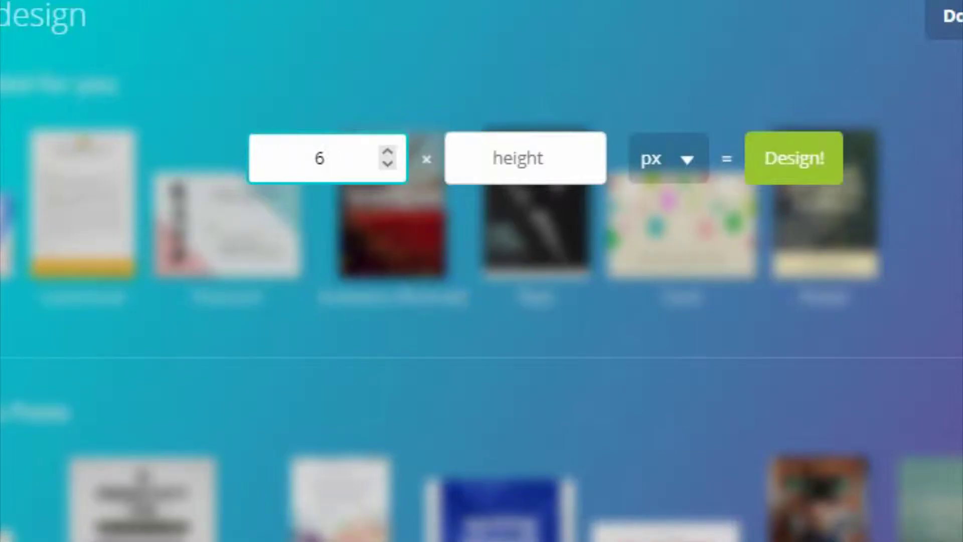
left_click(498, 176)
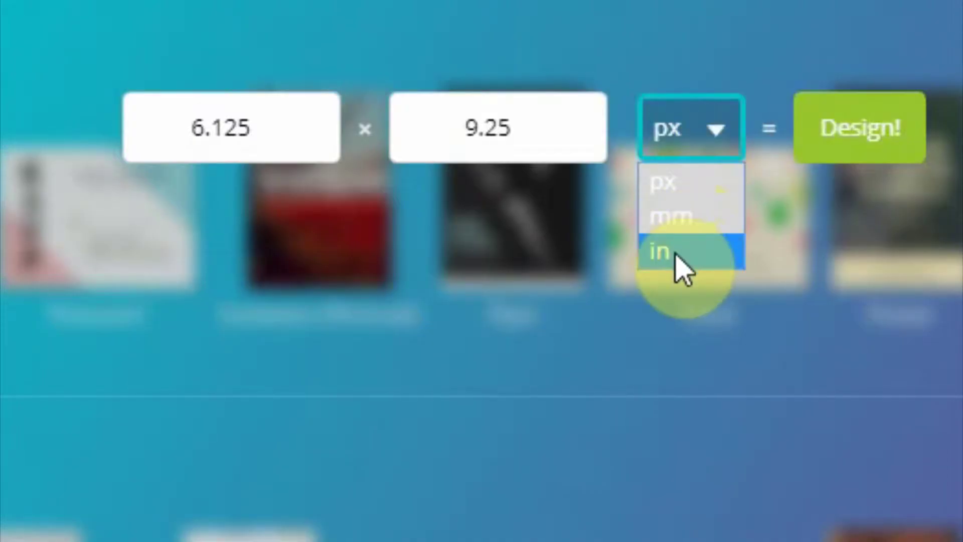
left_click(676, 253)
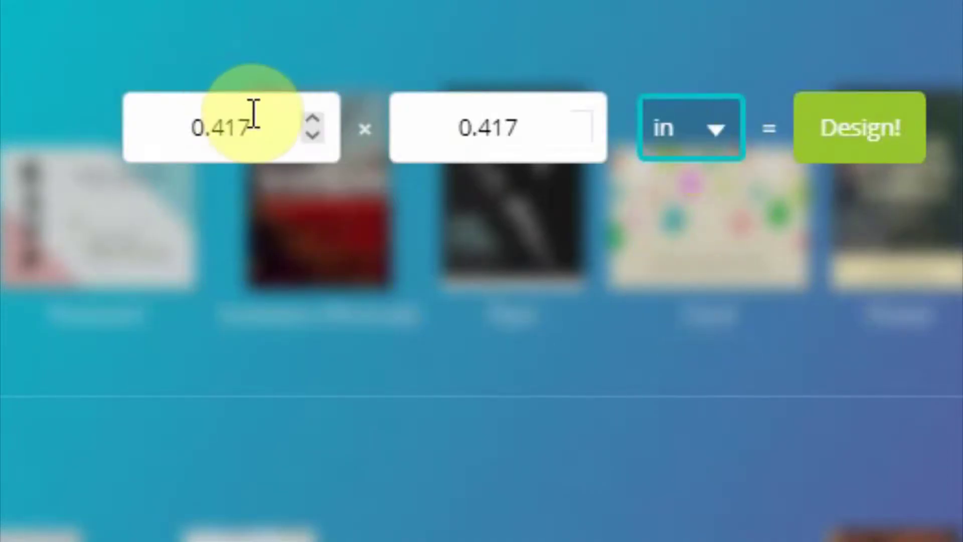
left_click_drag(254, 114, 140, 125)
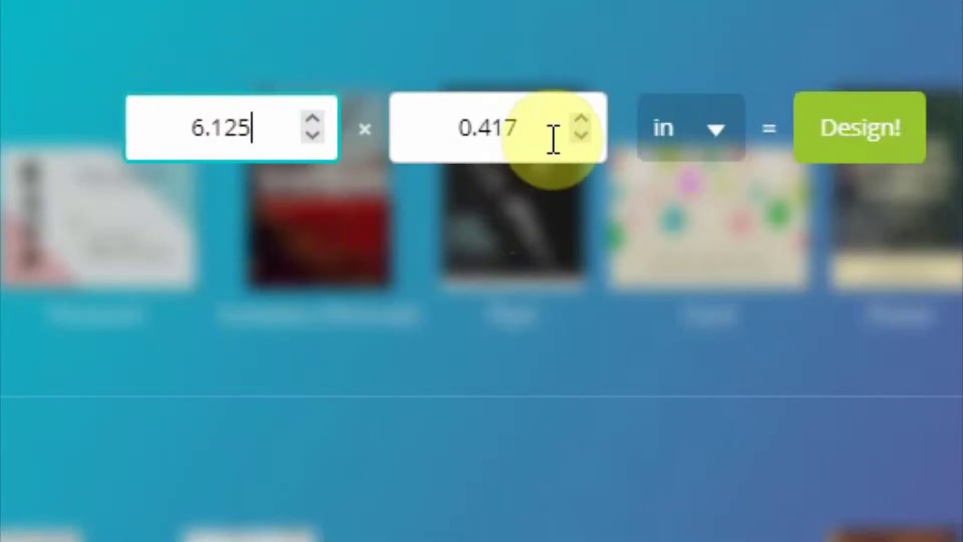
left_click_drag(551, 142, 324, 142)
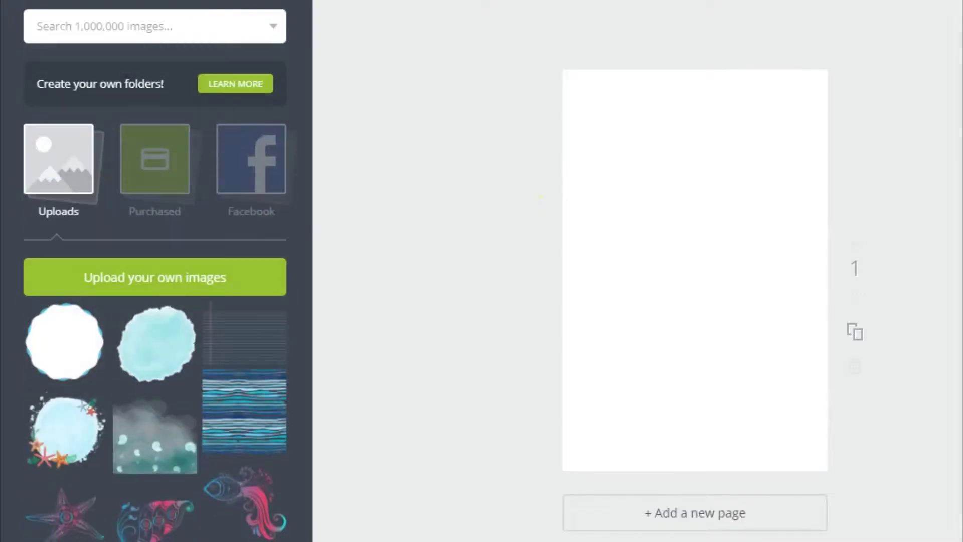
Place the uploaded illustration of the seated pink-haired woman in the lower part of the page.
scroll(111, 268, "down", 15)
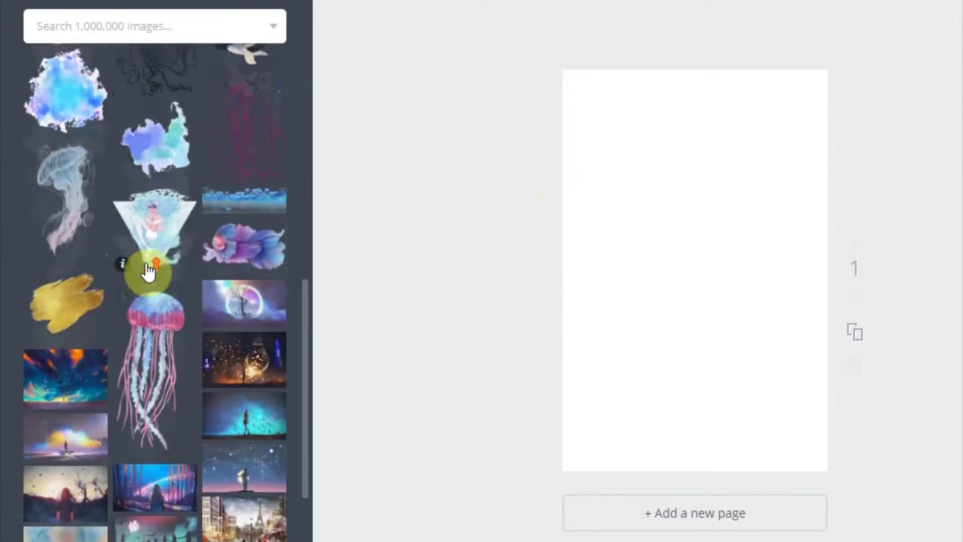
left_click_drag(274, 146, 543, 262)
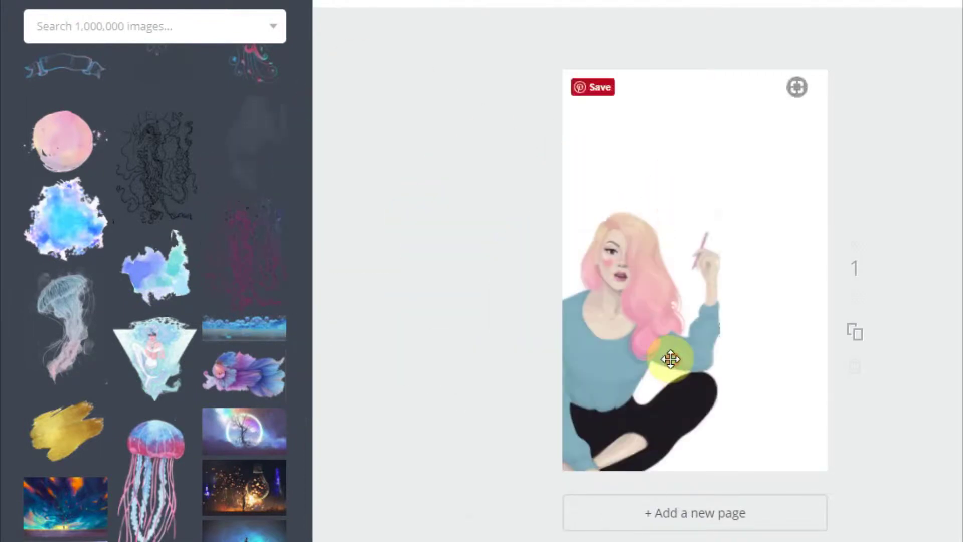
left_click_drag(725, 241, 730, 236)
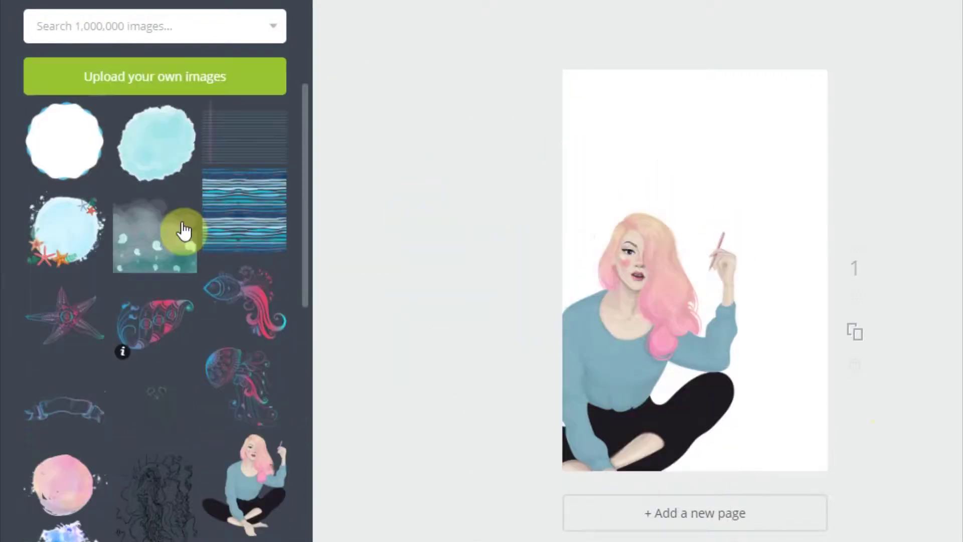
Add the uploaded teal seashell image to the page and send it behind the woman.
left_click_drag(183, 230, 695, 301)
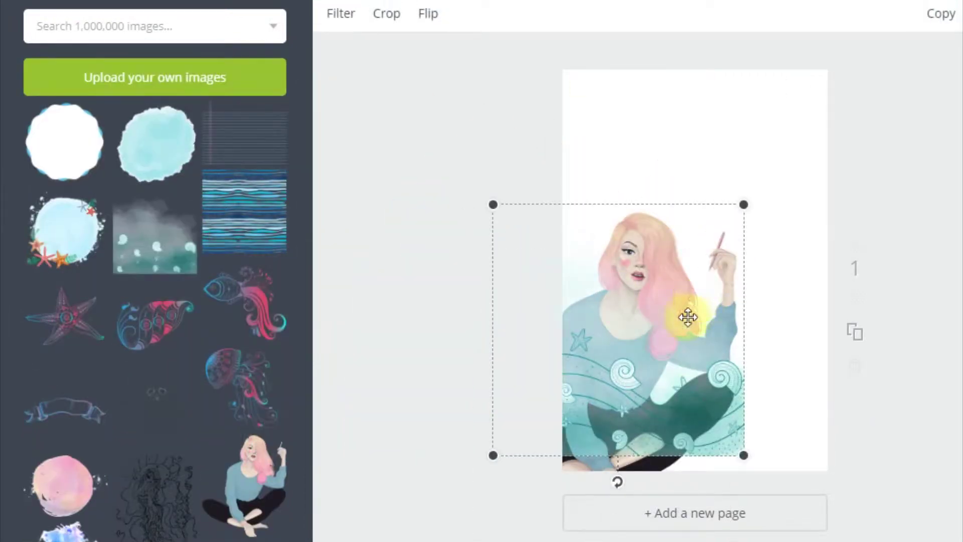
left_click(853, 101)
left_click(827, 163)
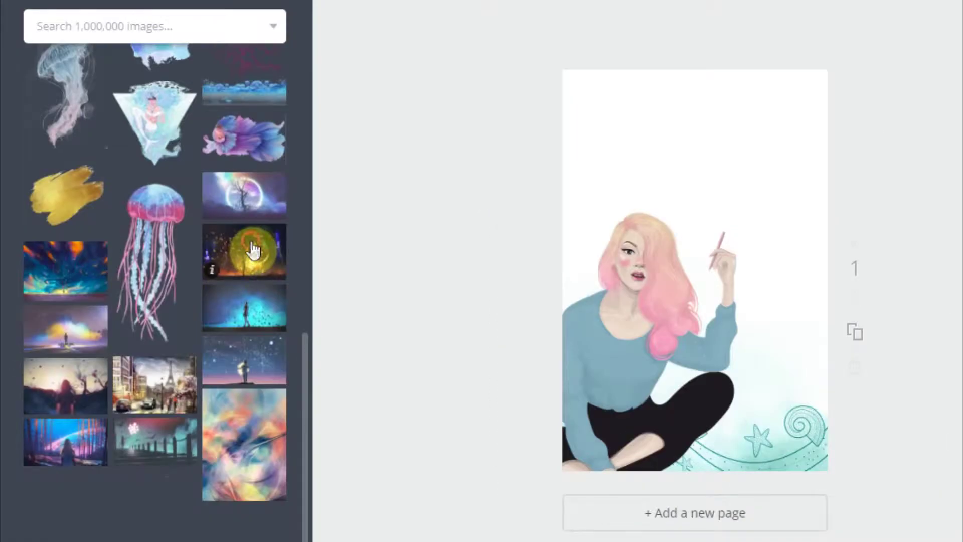
Add the uploaded glowing light bulb and butterflies image and enlarge it to cover the whole page as a background.
left_click_drag(253, 249, 646, 111)
left_click_drag(752, 229, 962, 475)
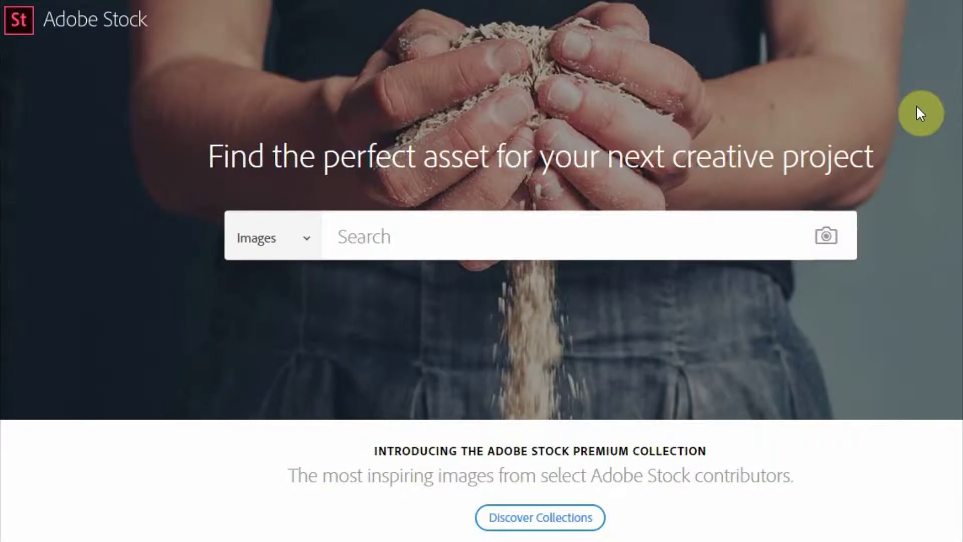
scroll(916, 106, "down", 1)
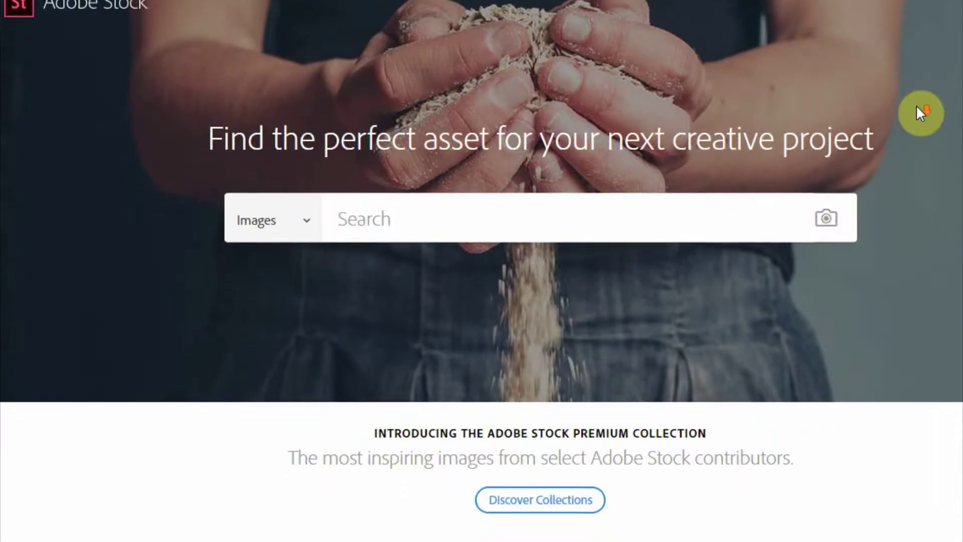
scroll(917, 107, "down", 6)
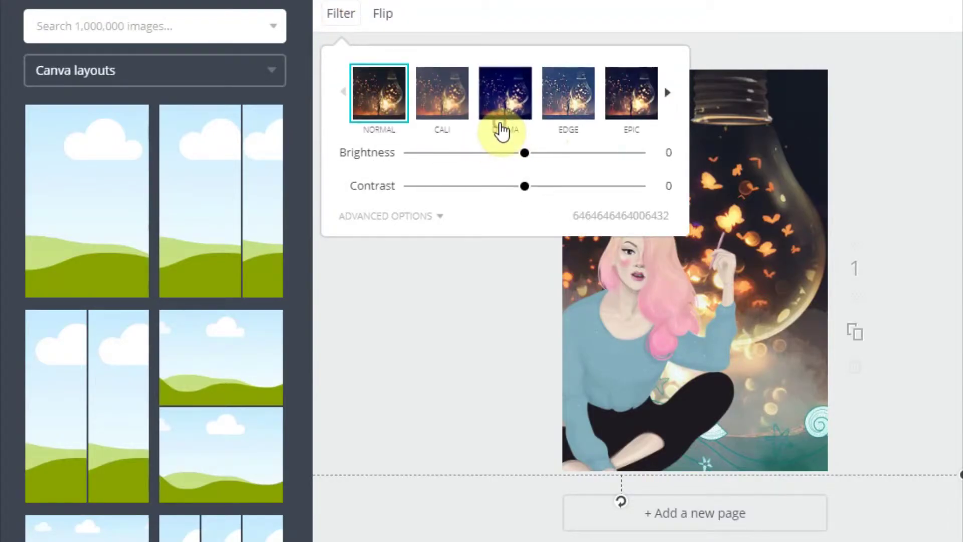
Apply the Drama filter to the light bulb and butterflies background image.
left_click(501, 131)
left_click(349, 9)
Try the Drama and Edge filters on the illustration of the woman.
left_click(340, 19)
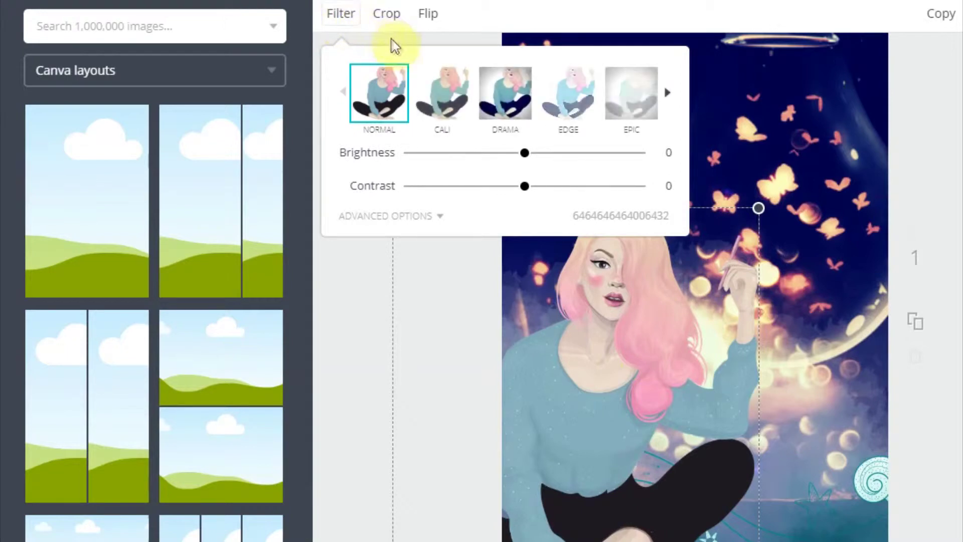
left_click(492, 93)
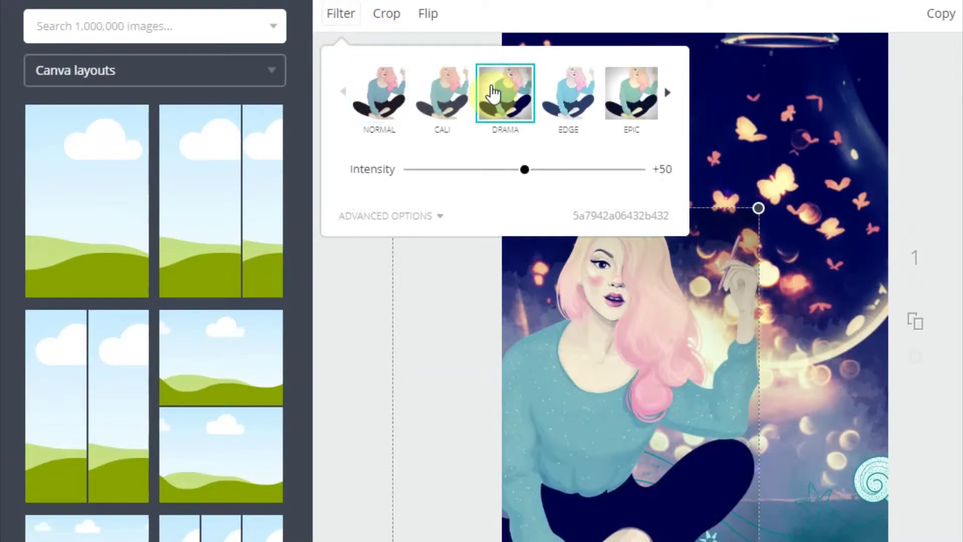
left_click(555, 86)
left_click(497, 108)
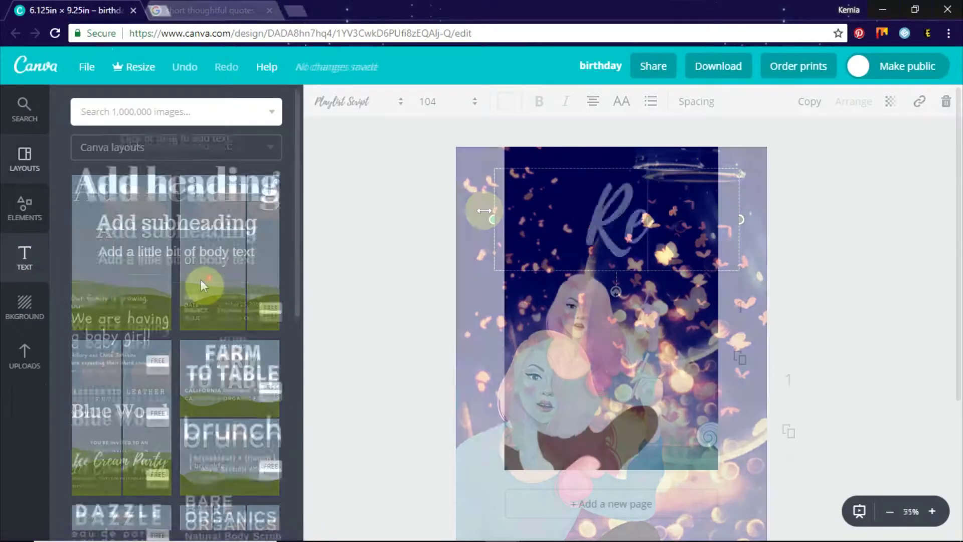
Enter the cover title "Revel in it" and place the patterned jellyfish illustration in the page's upper-left corner.
type("vel in")
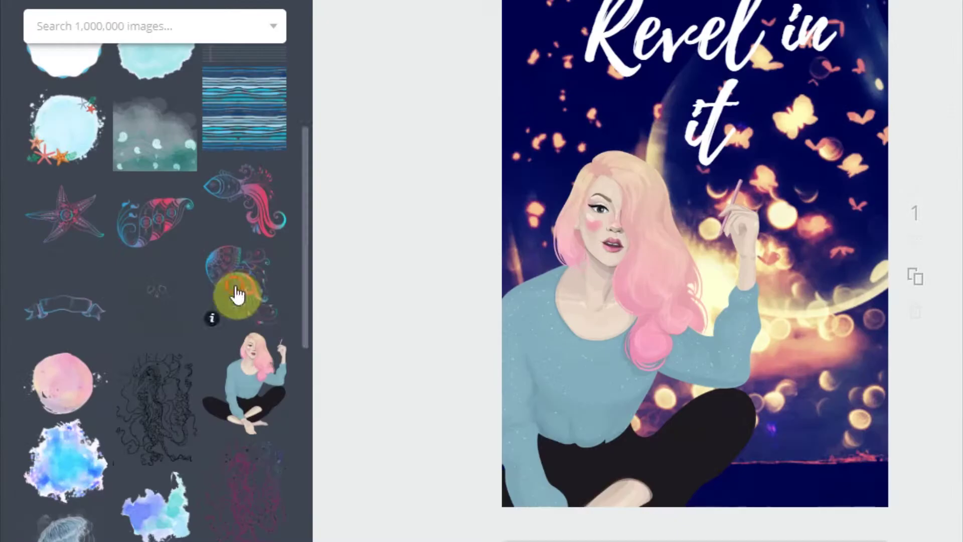
left_click_drag(239, 295, 778, 456)
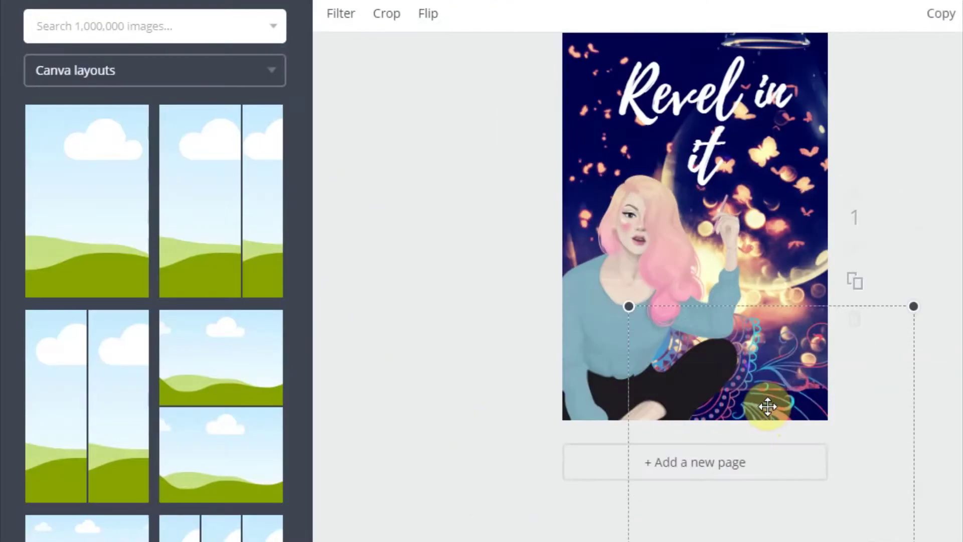
left_click_drag(768, 406, 646, 122)
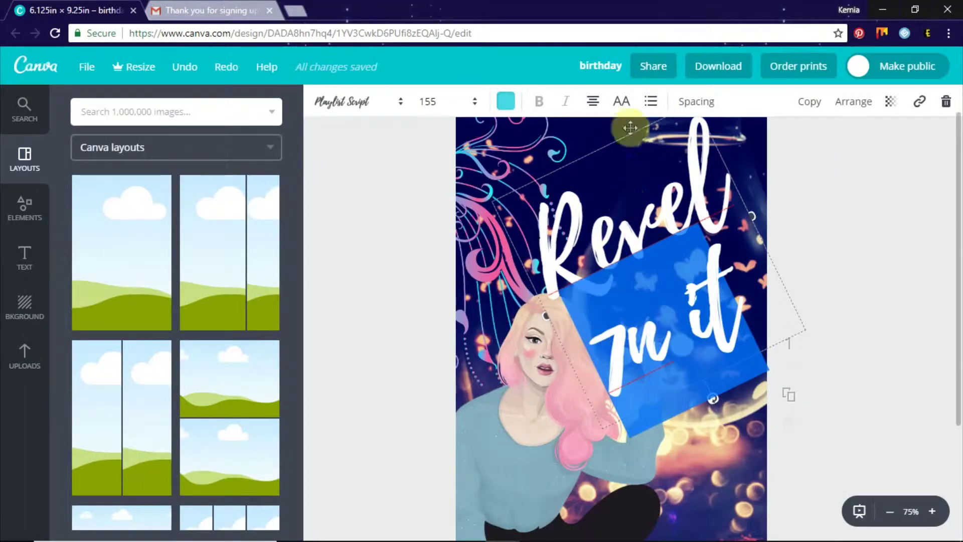
Finish editing the "In it" text and move the tilted word "Revel" slightly right and down on the cover.
left_click(834, 279)
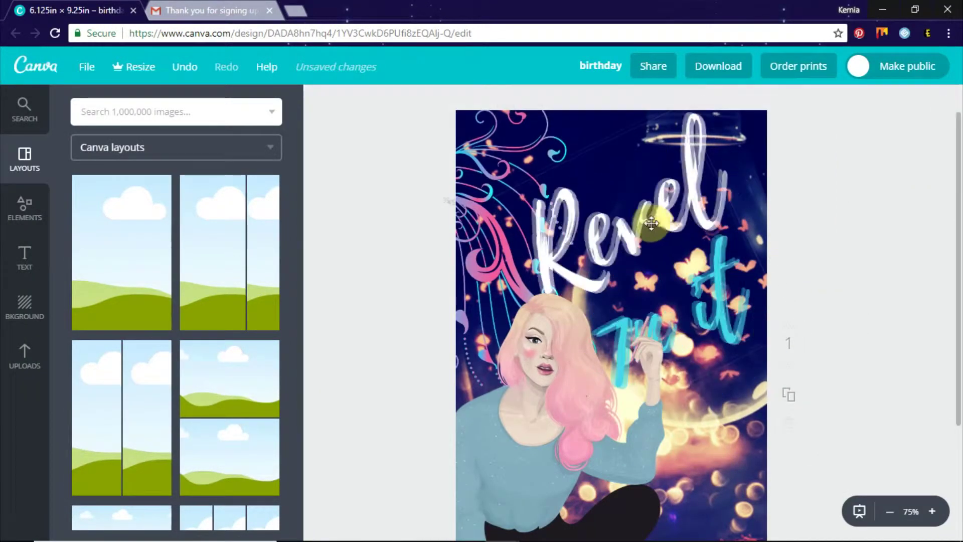
left_click_drag(638, 219, 651, 226)
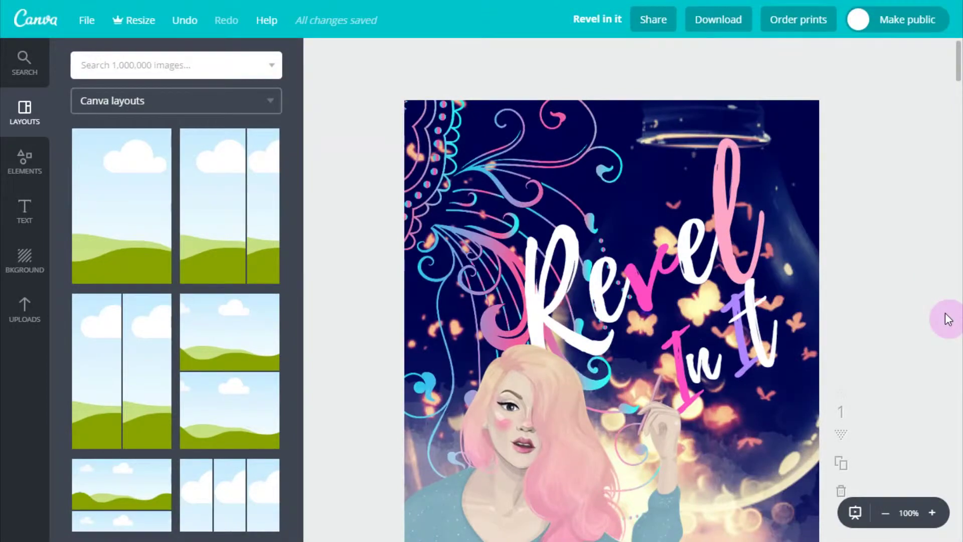
Add two blank pages after the cover and go back to page 2.
scroll(948, 319, "down", 3)
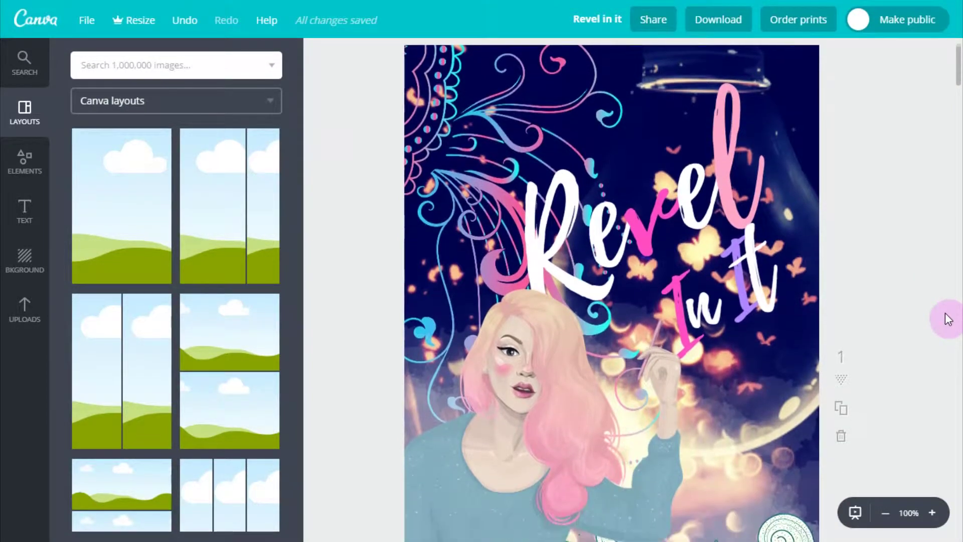
scroll(945, 314, "down", 2)
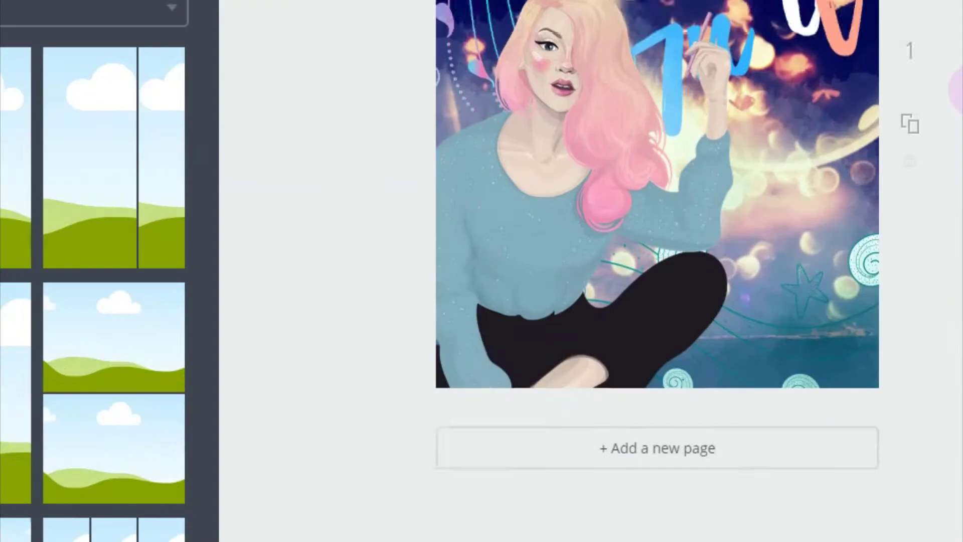
scroll(945, 104, "down", 2)
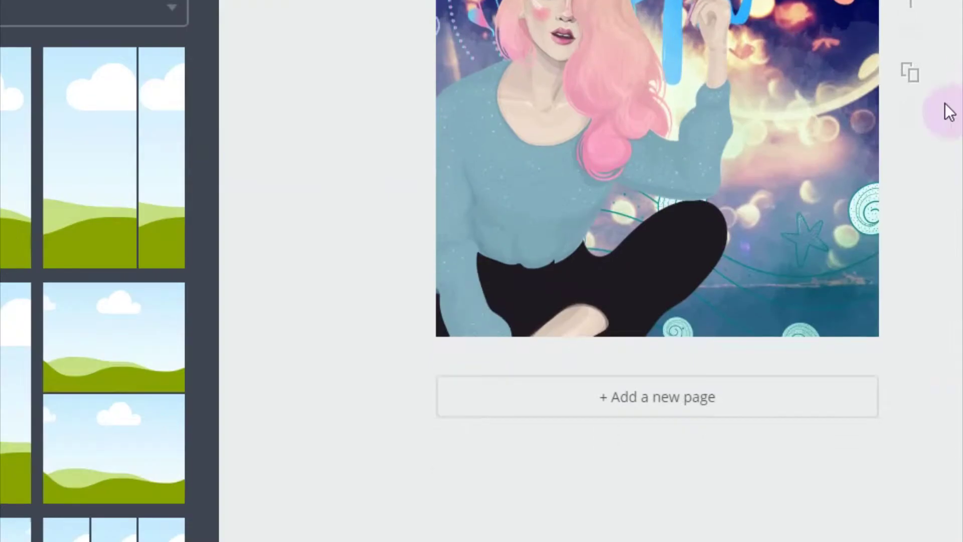
left_click(662, 392)
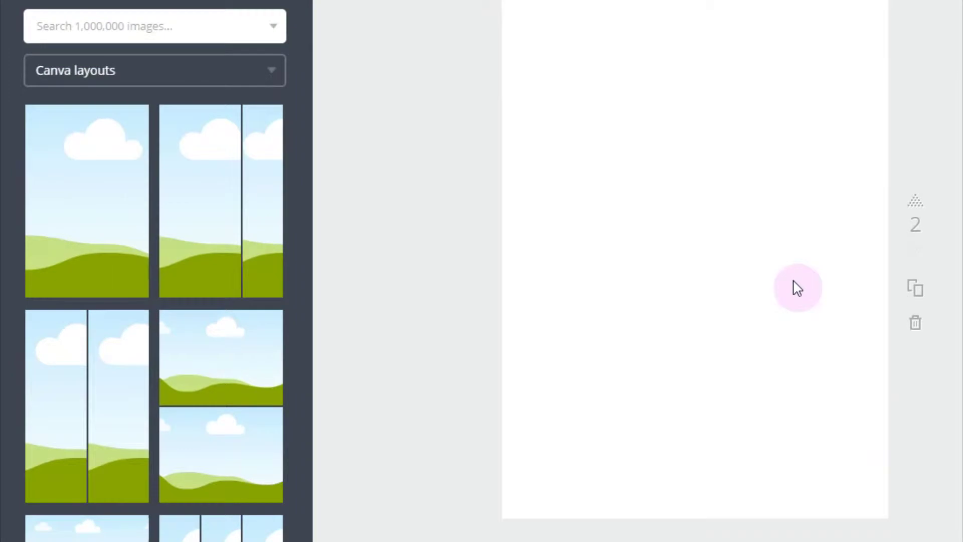
scroll(793, 280, "down", 3)
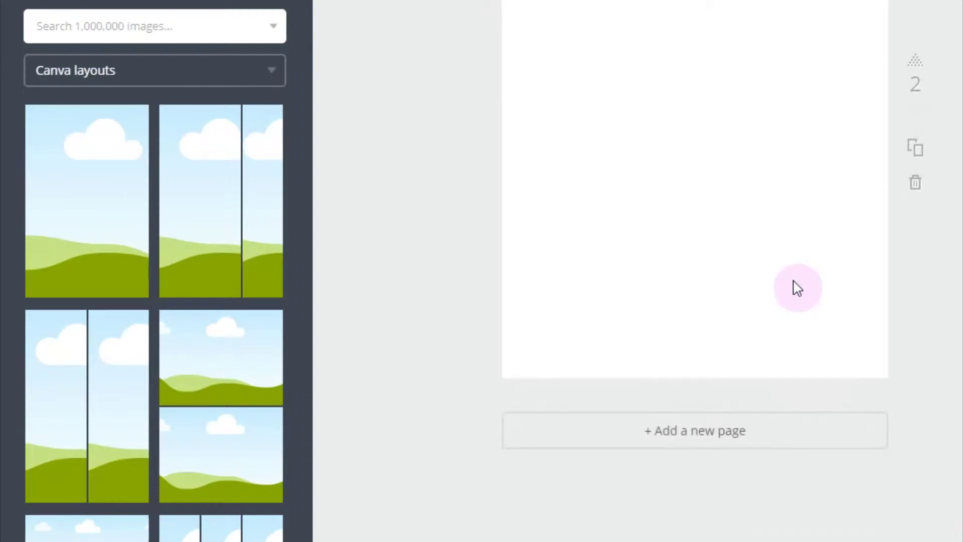
left_click(671, 453)
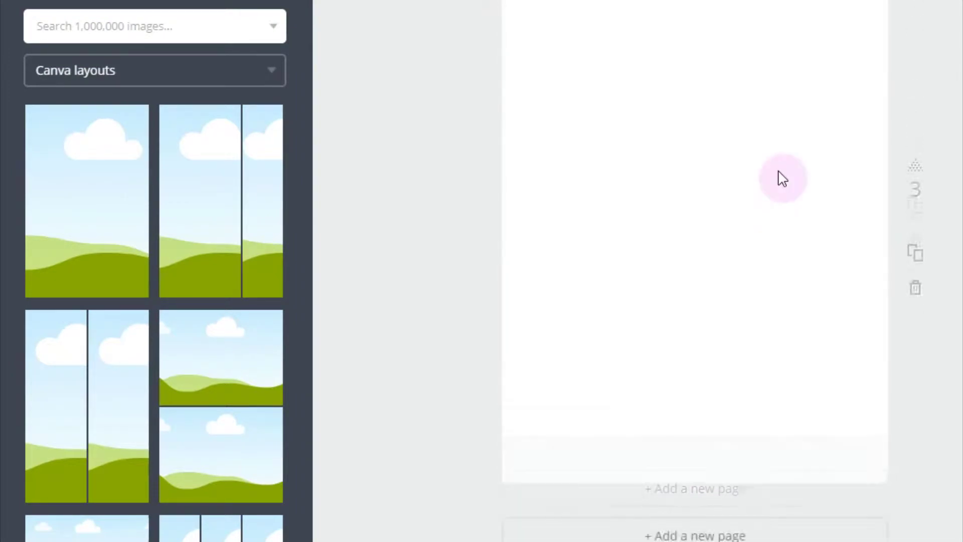
scroll(783, 178, "up", 5)
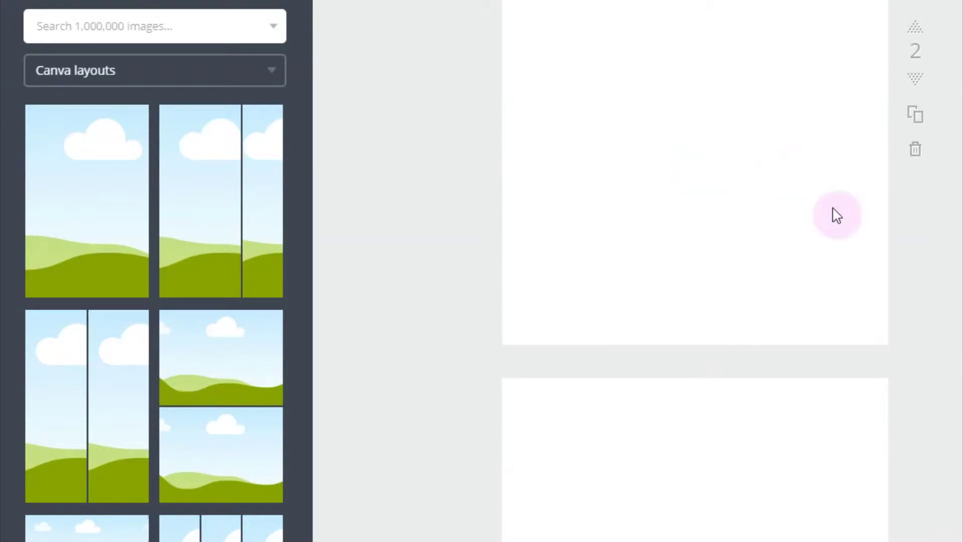
scroll(837, 216, "up", 4)
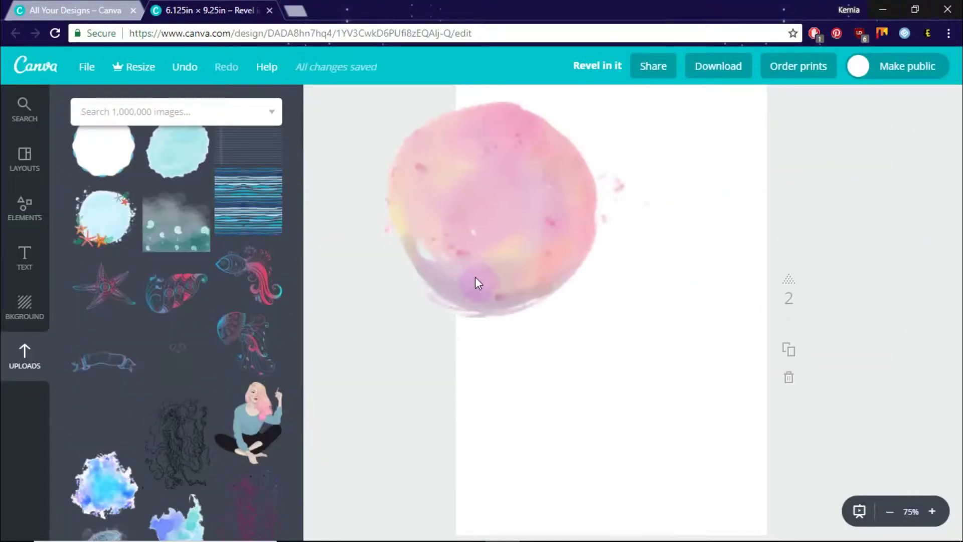
Place the pink watercolor circle in the upper-left corner of page 2 so it runs off the page edge.
left_click_drag(475, 278, 481, 278)
scroll(664, 312, "up", 1)
left_click_drag(553, 311, 525, 262)
left_click(623, 415)
scroll(520, 236, "down", 3)
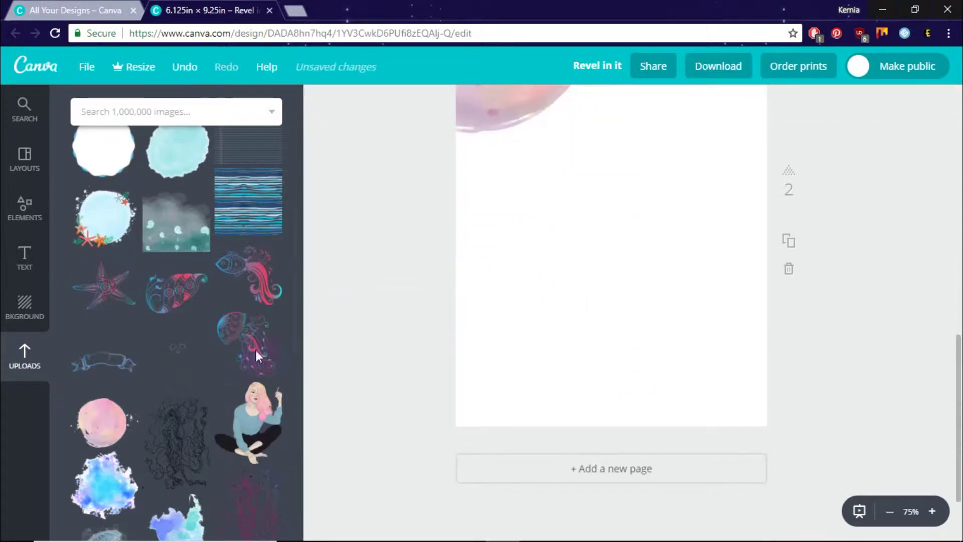
Place a second copy of the pink watercolor circle at the lower-right edge of page 2.
left_click_drag(103, 421, 772, 271)
left_click(561, 269)
scroll(561, 269, "up", 4)
scroll(725, 469, "down", 2)
left_click(640, 406)
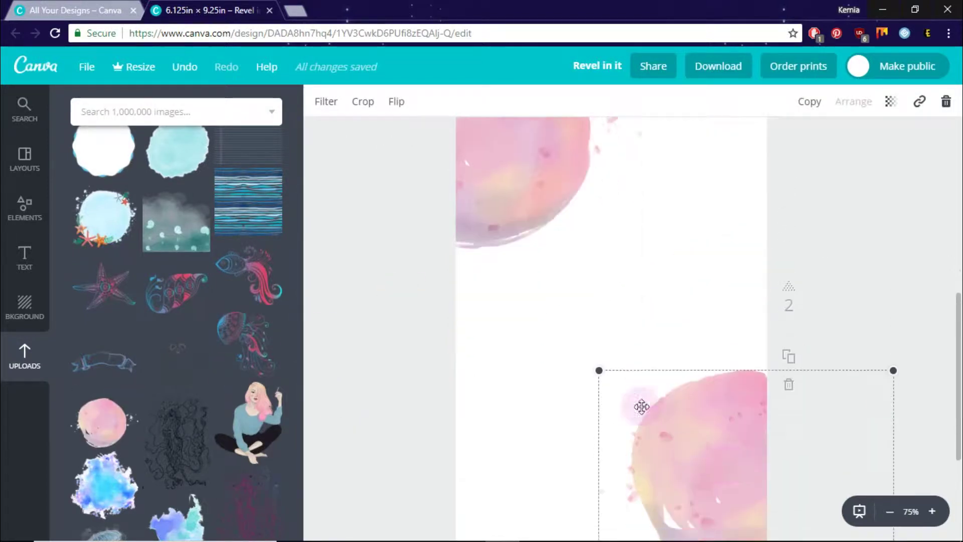
Enlarge the lower-right watercolor circle, set its transparency to 67 and shift it further into the corner.
left_click_drag(598, 369, 545, 329)
left_click_drag(639, 354, 659, 370)
left_click_drag(865, 144, 834, 151)
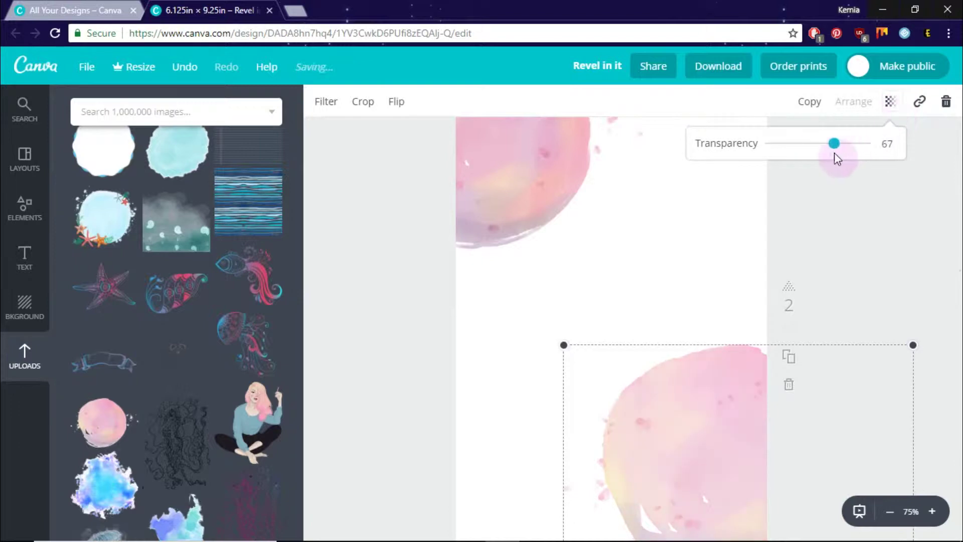
left_click_drag(712, 374, 741, 337)
Move the upper-left watercolor circle slightly and make it semi-transparent like the lower-right one.
left_click(513, 225)
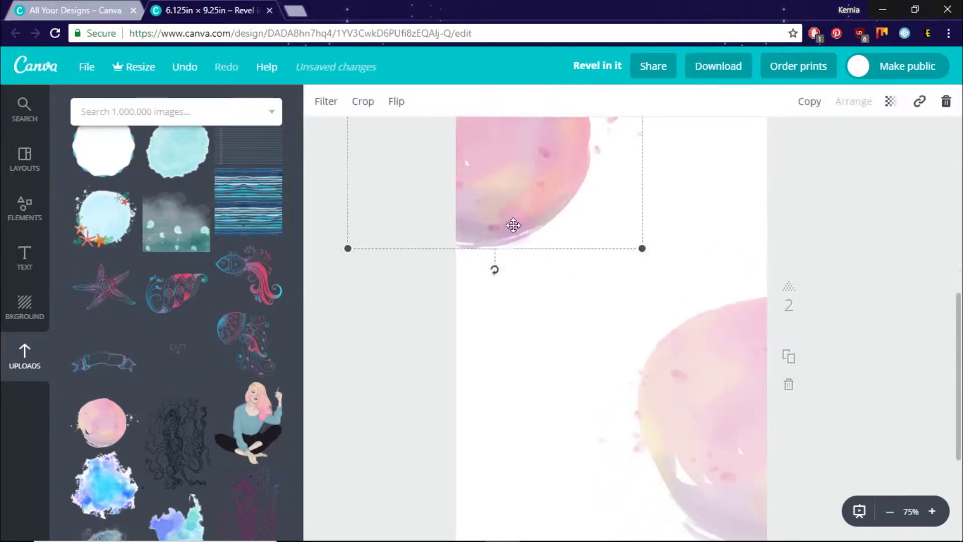
scroll(537, 196, "up", 2)
left_click_drag(556, 271, 549, 311)
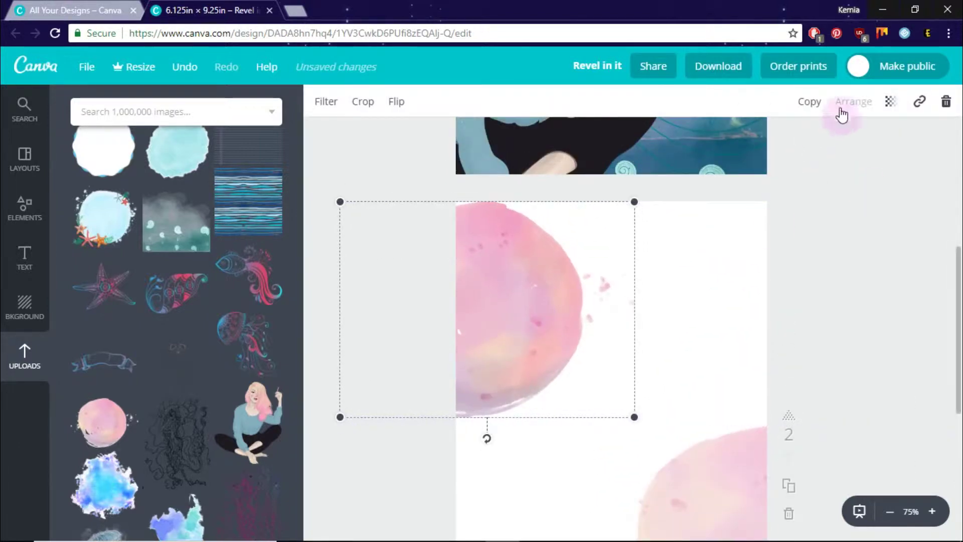
left_click(890, 101)
left_click_drag(864, 145, 834, 145)
left_click(866, 266)
scroll(866, 267, "down", 5)
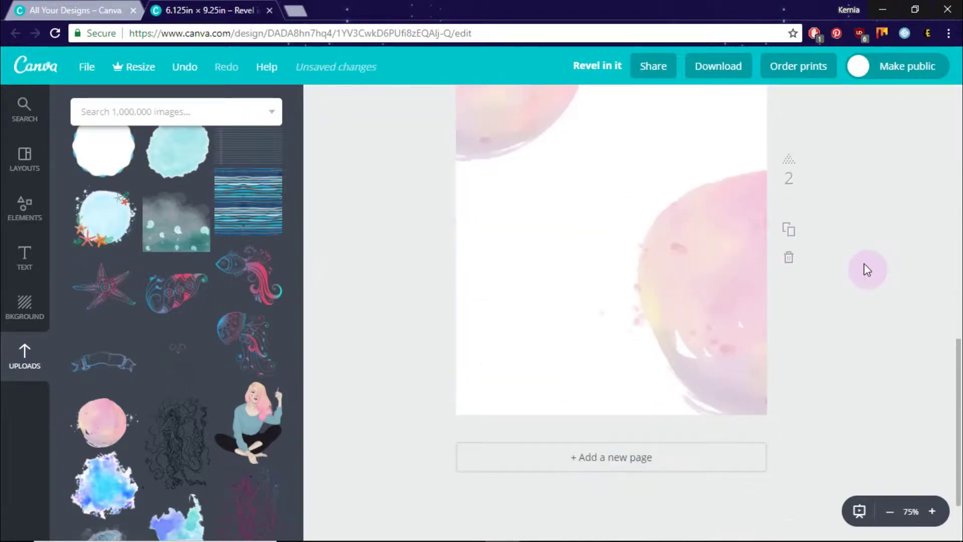
Add a heading to page 2 reading "Stay humble" in the Playlist Script font.
scroll(863, 265, "up", 3)
left_click(24, 259)
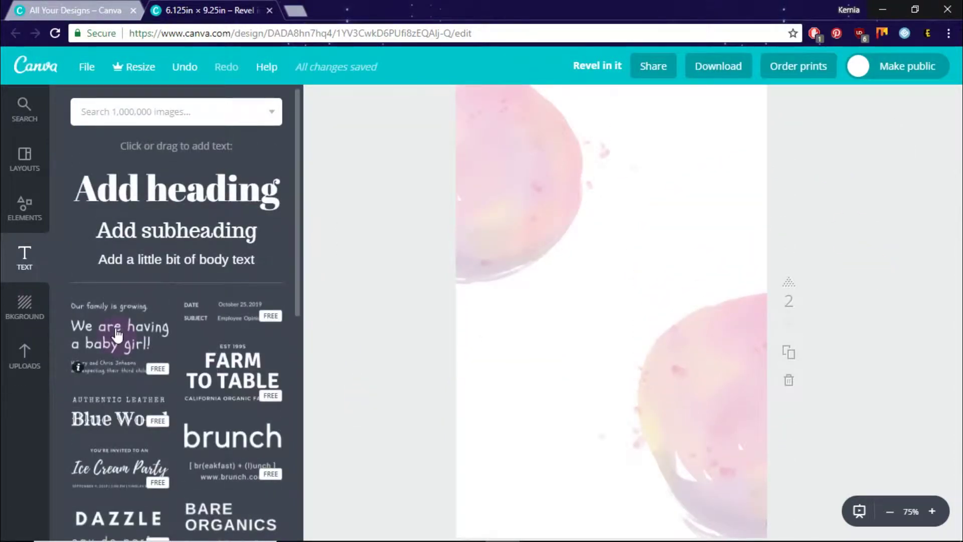
scroll(117, 334, "down", 5)
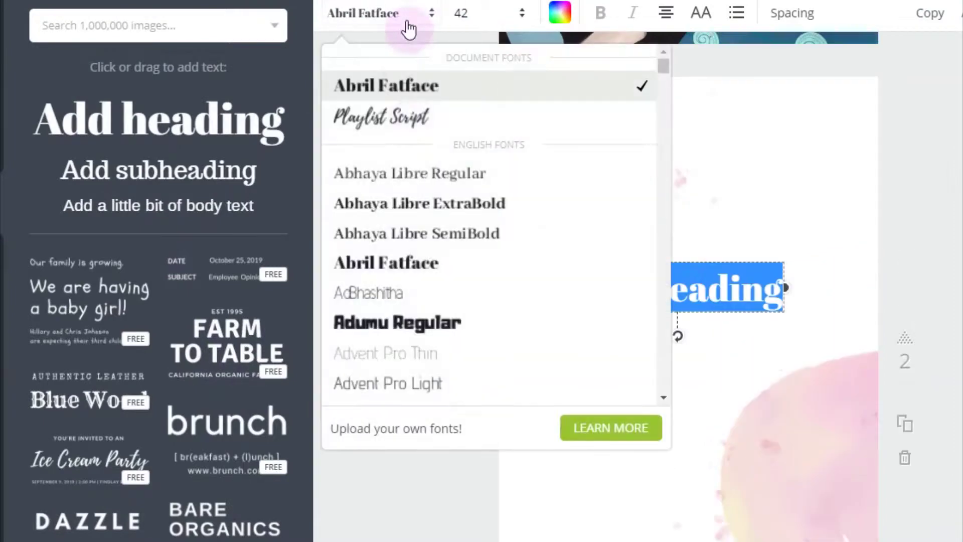
left_click(378, 112)
type("Stay humble")
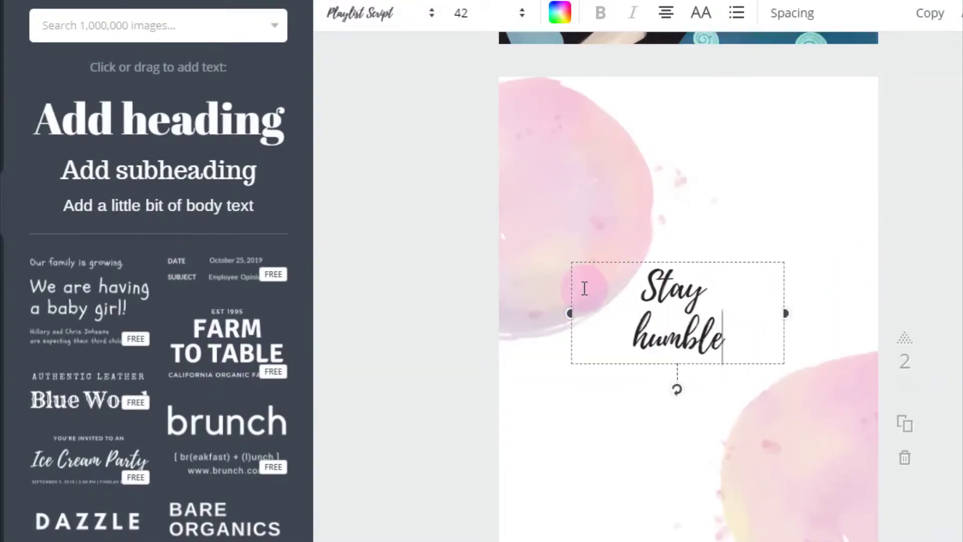
Enlarge the "Stay humble" text to size 88 and then further, and move it up between the two watercolor circles.
key("ctrl+a")
left_click(525, 12)
left_click(473, 394)
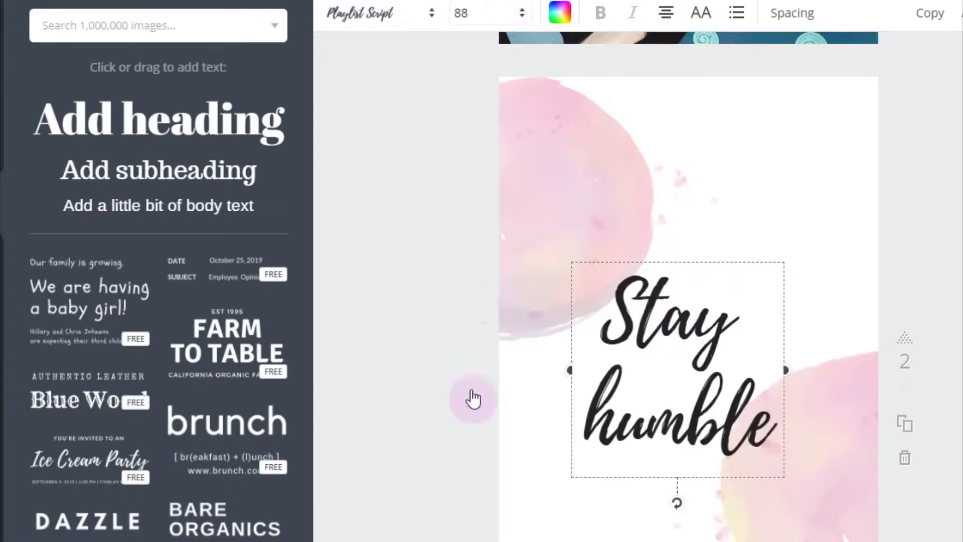
scroll(473, 351, "up", 1)
left_click(482, 13)
left_click(468, 393)
left_click_drag(709, 377, 721, 275)
Capitalize the second word of the page 2 quote so it reads "Humble".
scroll(721, 276, "down", 4)
scroll(652, 280, "up", 1)
double_click(593, 286)
type("Humble")
key("Escape")
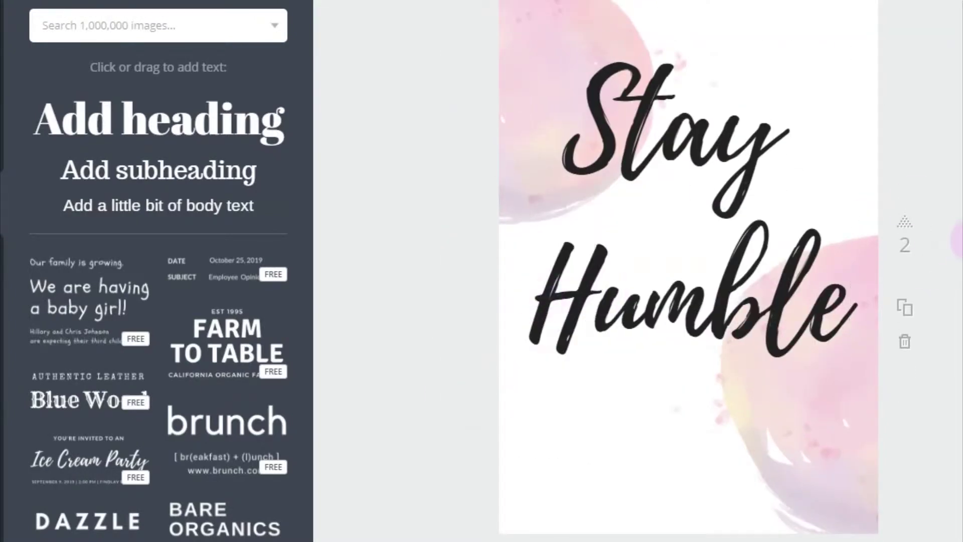
Recolor the "Stay Humble" text on page 2 purple.
scroll(698, 243, "up", 2)
scroll(702, 255, "up", 4)
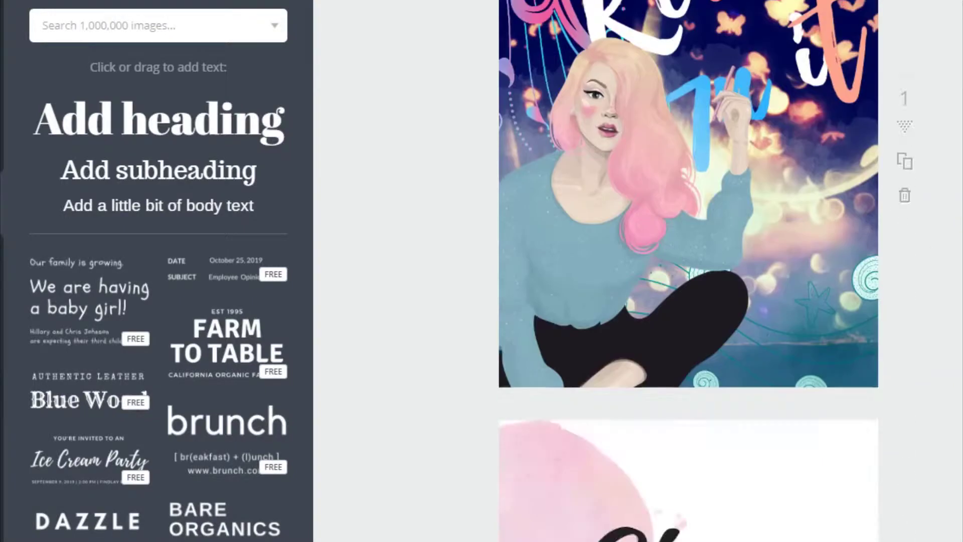
scroll(802, 140, "down", 5)
double_click(802, 153)
left_click(559, 13)
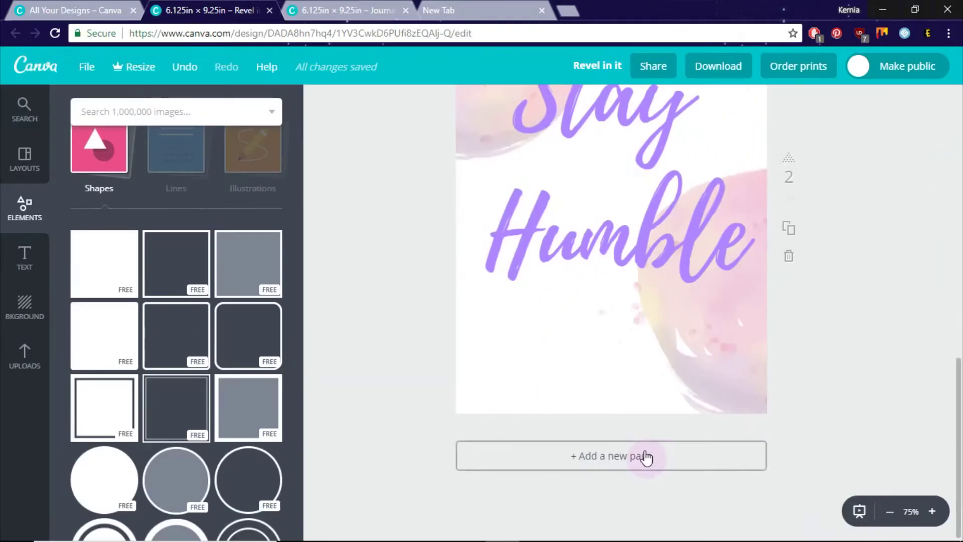
Add a third page and place the uploaded woman-with-fries illustration on it, resized to about two thirds of the page width.
left_click(646, 459)
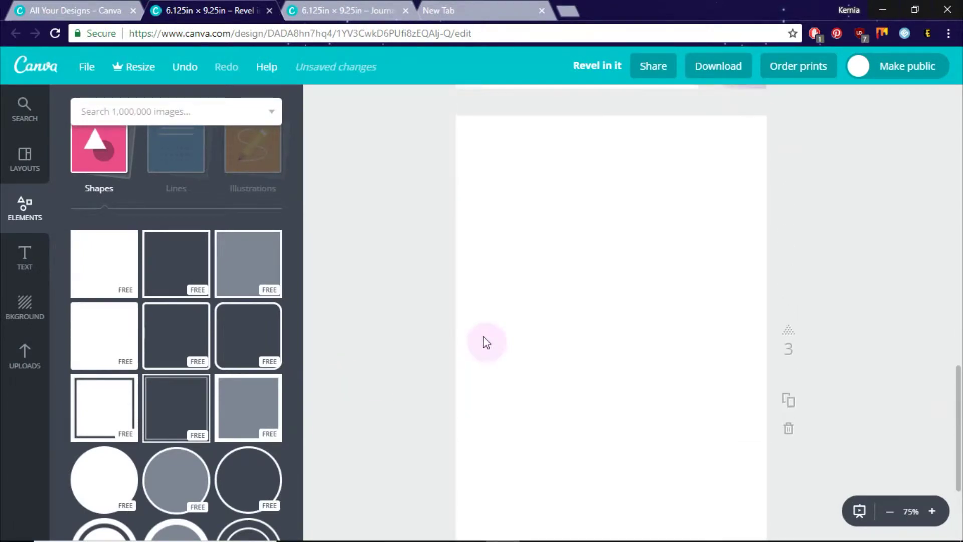
left_click(20, 354)
left_click_drag(116, 303, 646, 312)
left_click_drag(751, 446, 598, 325)
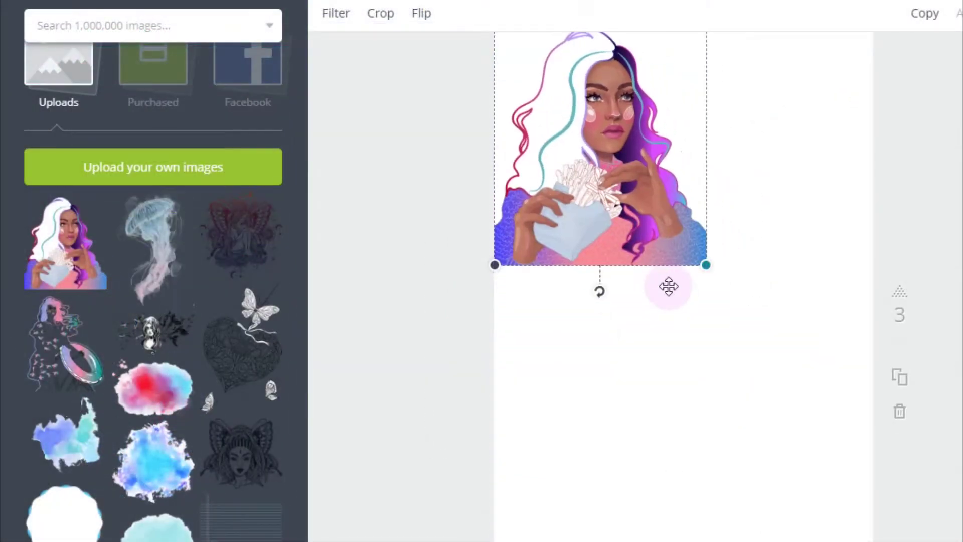
left_click_drag(618, 166, 644, 243)
left_click_drag(732, 340, 783, 404)
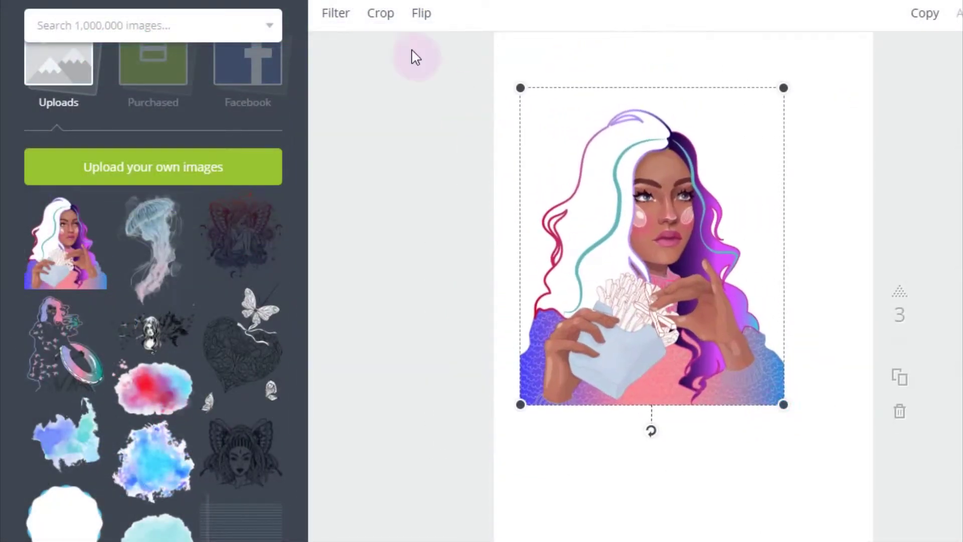
Crop the top margin and the lower part off the woman-with-fries illustration.
left_click(381, 15)
left_click_drag(576, 165, 539, 106)
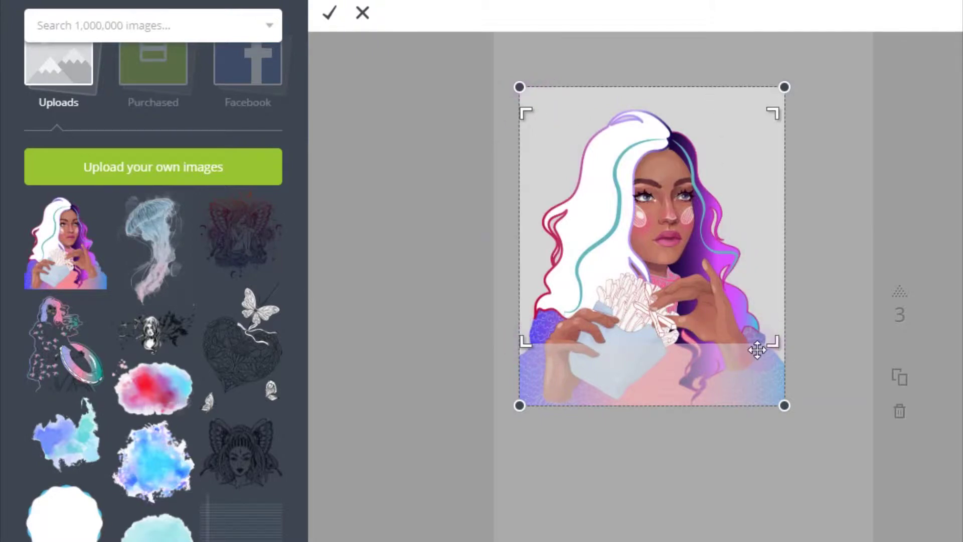
left_click(327, 16)
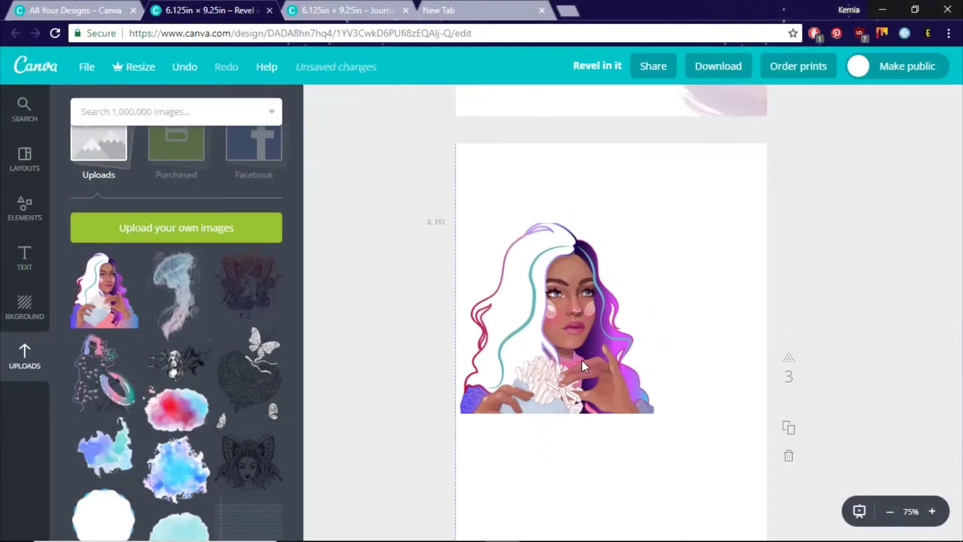
Add a "Blog Ideas" heading to page 3 in the Playlist Script font and color it purple.
left_click(24, 259)
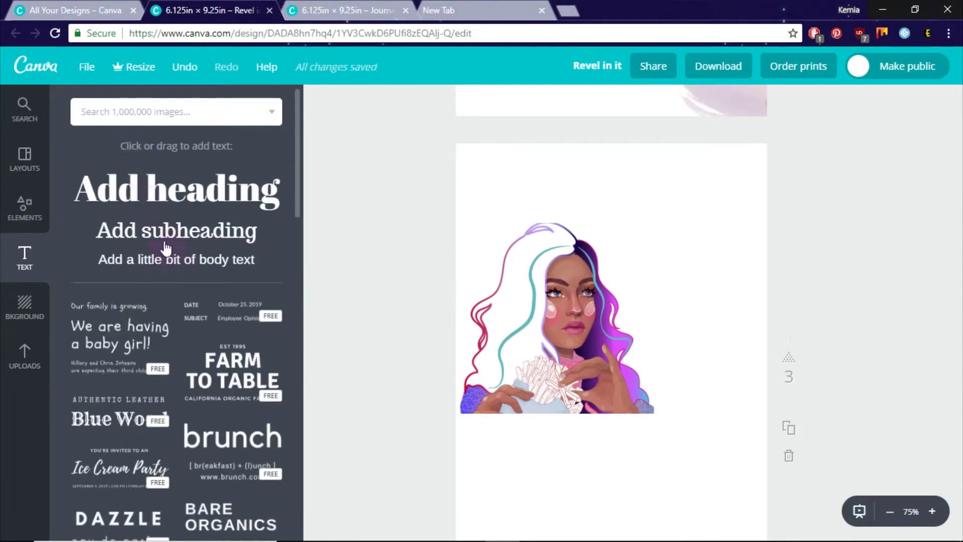
left_click_drag(584, 295, 586, 295)
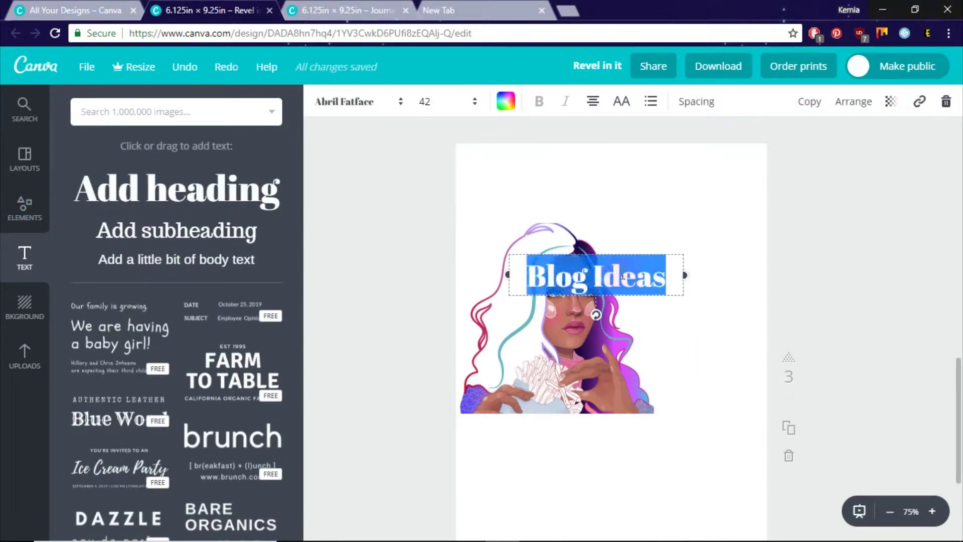
left_click(351, 101)
left_click(346, 187)
left_click(506, 101)
left_click(544, 165)
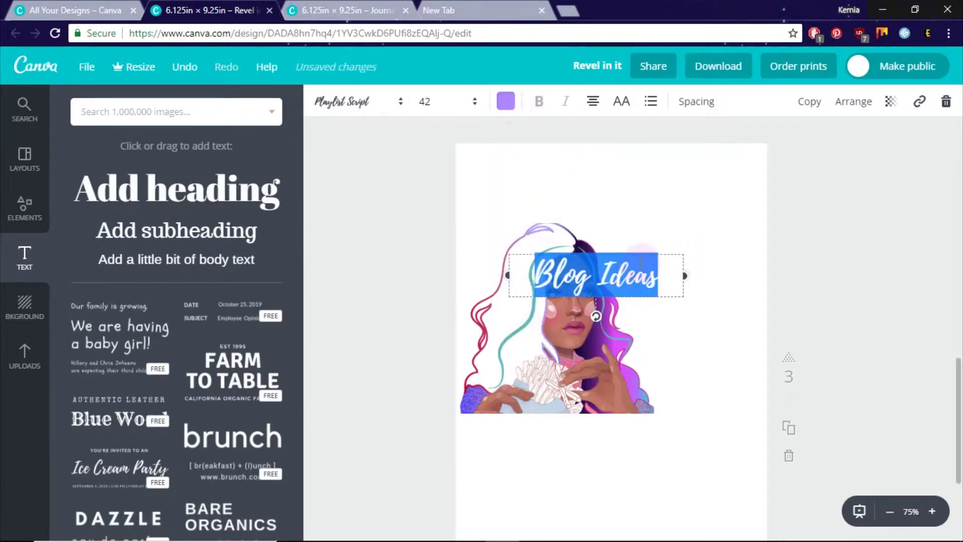
Move the "Blog Ideas" heading to the right of the woman's head and slightly increase its font size.
left_click_drag(641, 262, 710, 278)
scroll(696, 290, "down", 1)
left_click_drag(698, 240, 698, 223)
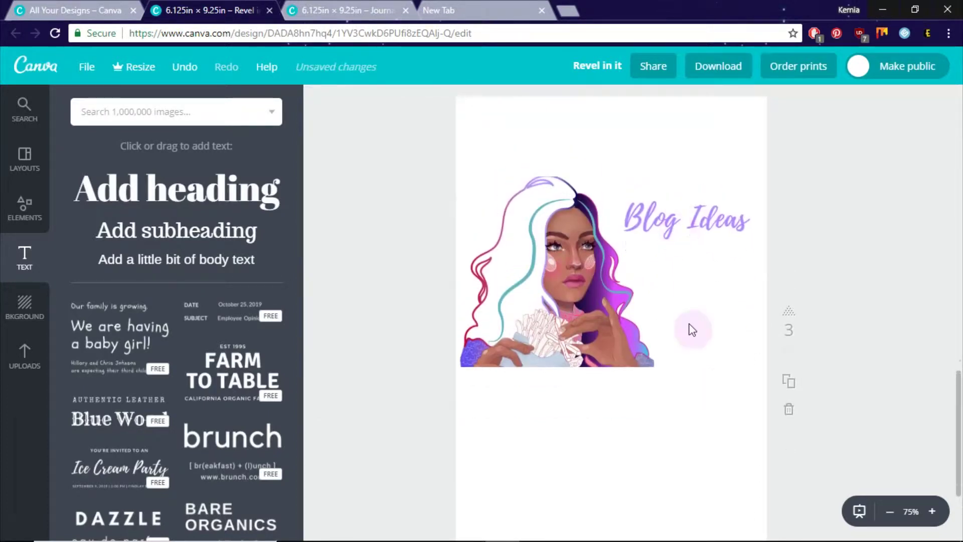
left_click(661, 229)
left_click(428, 102)
left_click(441, 303)
left_click(331, 353)
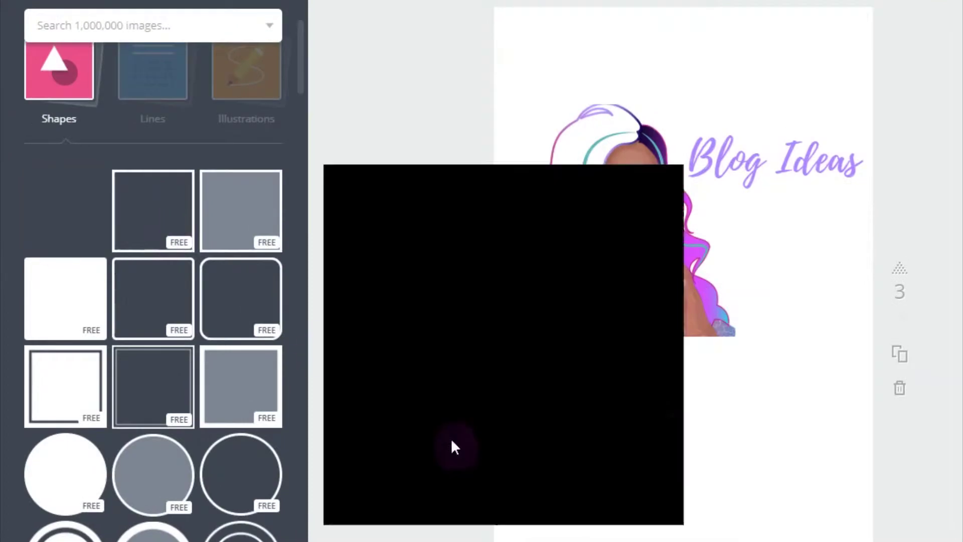
Place a square shape on page 3 and flatten it into a horizontal bar directly beneath the woman illustration.
left_click_drag(455, 447, 689, 443)
left_click_drag(738, 160, 763, 477)
left_click_drag(770, 495, 706, 363)
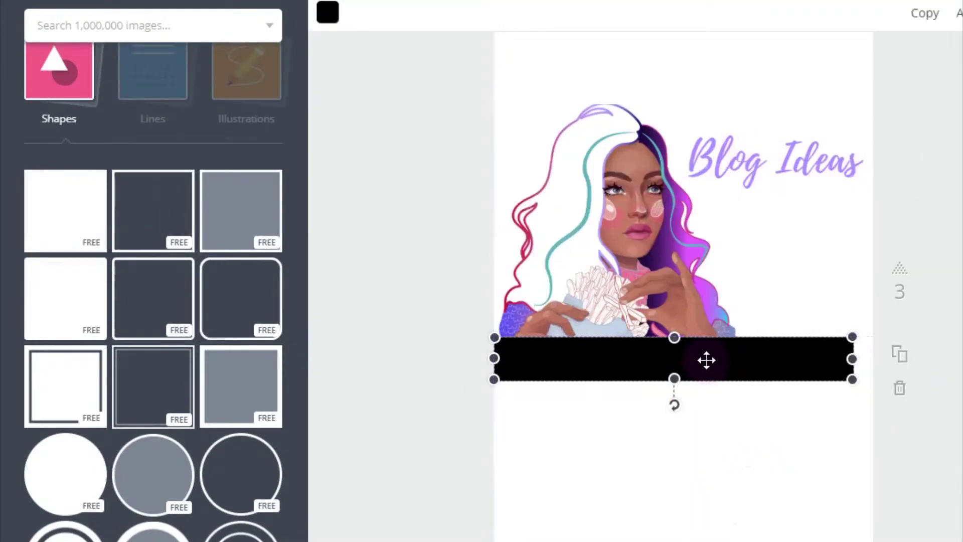
Color the bar beneath the woman purple and extend it across the full page width.
left_click(328, 12)
left_click(376, 95)
left_click(450, 409)
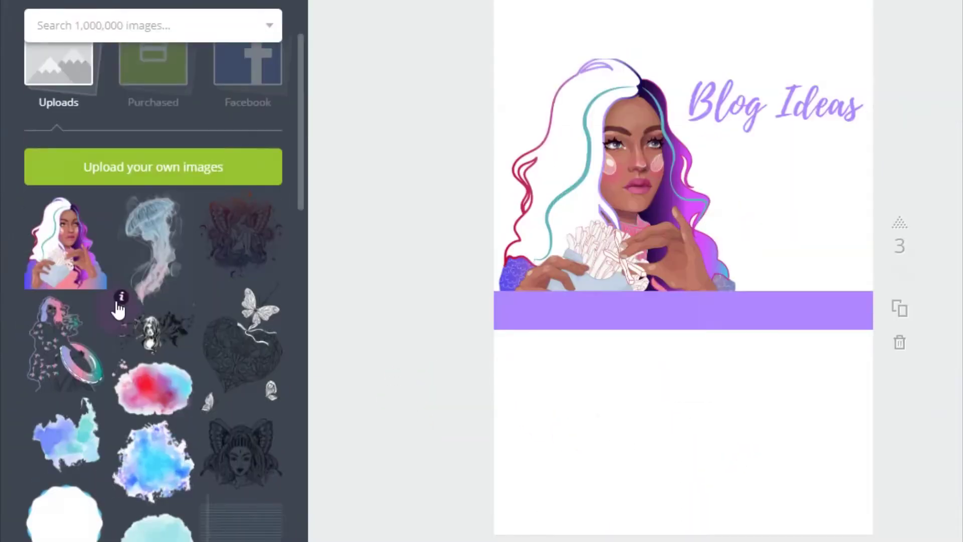
Place the uploaded lined-paper image beneath the purple bar and crop it down to its ruled lines.
scroll(212, 392, "down", 5)
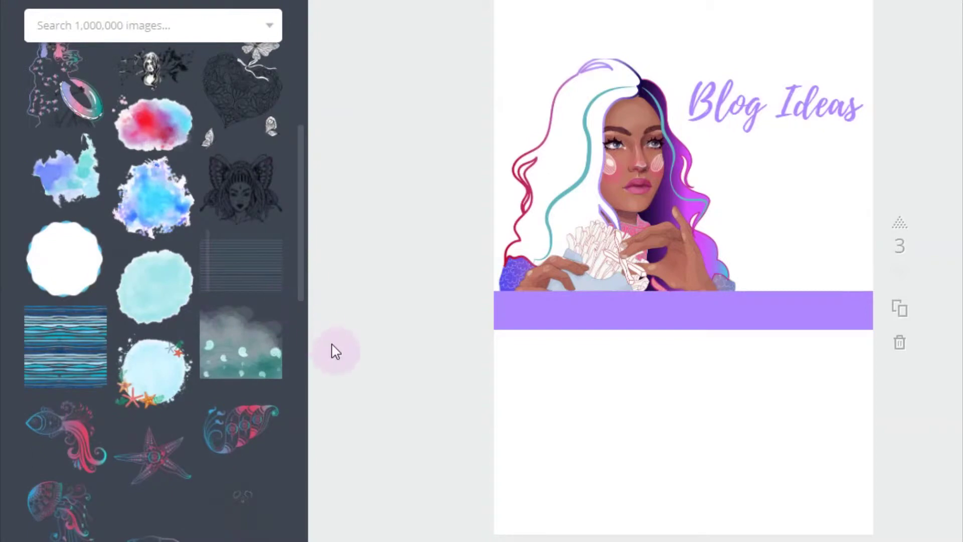
left_click_drag(336, 351, 633, 326)
left_click(380, 12)
left_click(330, 13)
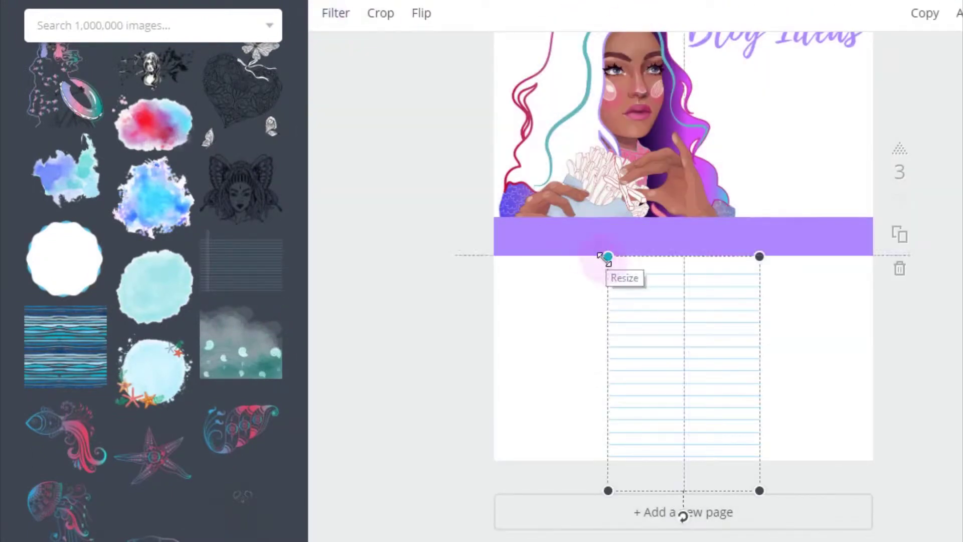
Enlarge the lined-paper image, crop it back to a narrow block of ruled lines, and move it beneath the bar's left half.
left_click_drag(608, 257, 381, 121)
left_click_drag(585, 189, 613, 226)
left_click(380, 12)
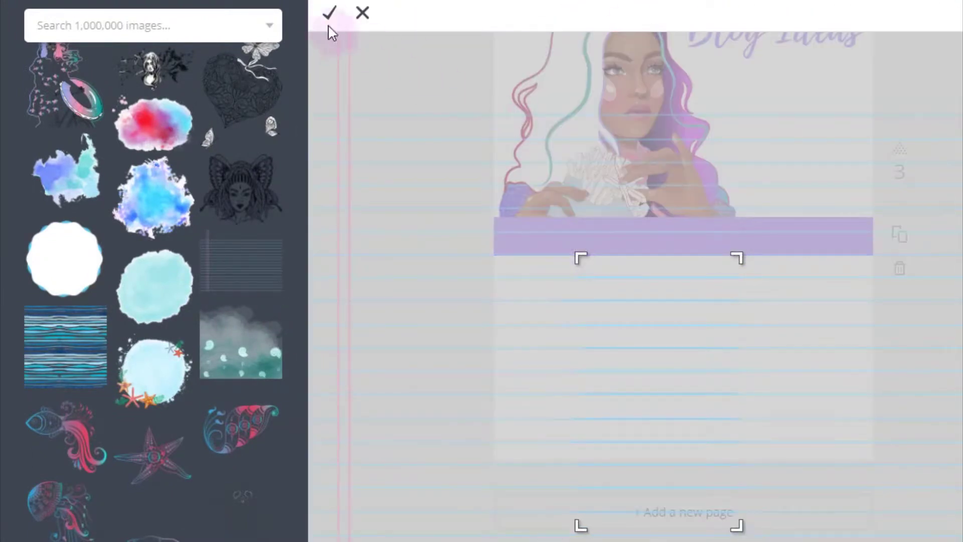
left_click(340, 36)
left_click_drag(630, 348, 576, 368)
Turn the ruled lines gray with a filter, then slightly shrink the block and position it just below the purple bar.
left_click(335, 13)
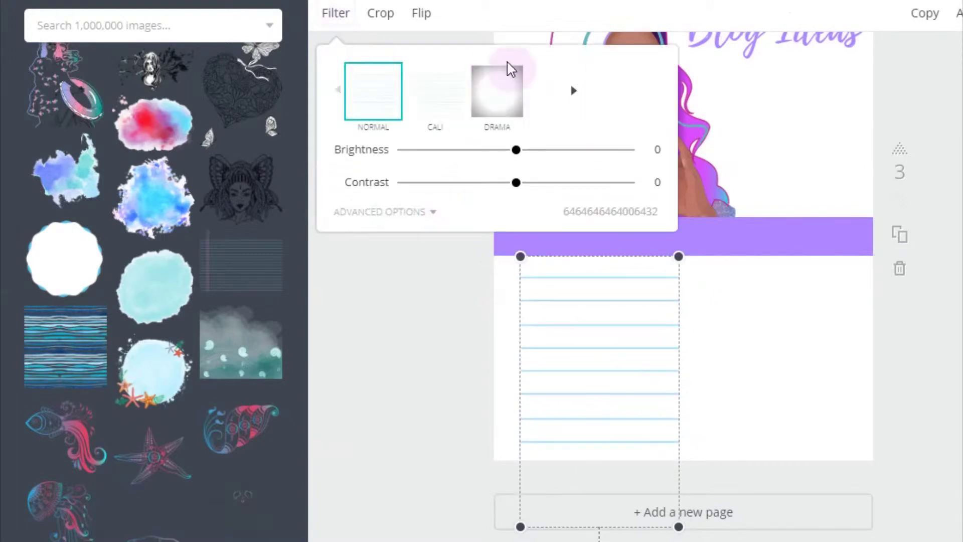
left_click(573, 90)
left_click(588, 114)
left_click(739, 345)
left_click_drag(678, 256, 658, 293)
left_click_drag(604, 370, 600, 344)
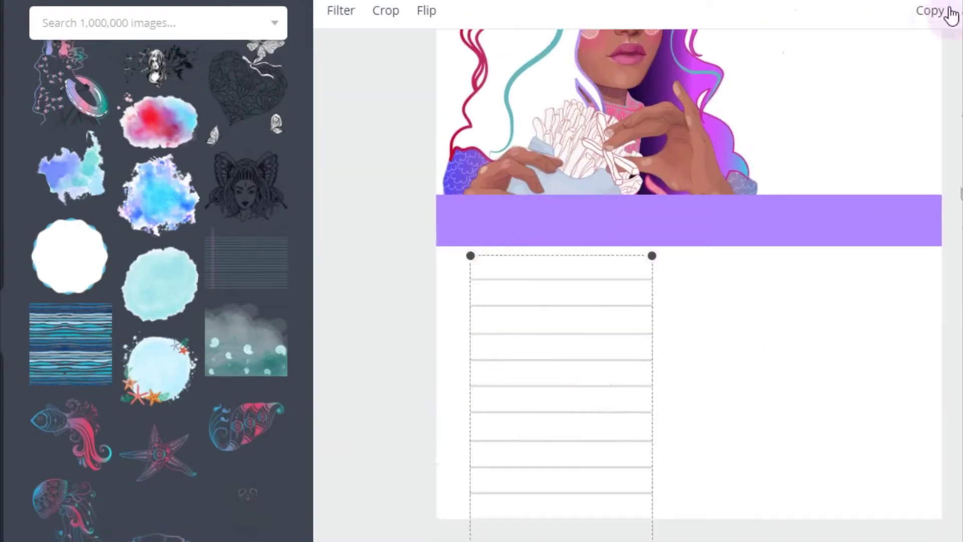
Duplicate the ruled-line block as a second column beside the first and center both columns on the page.
left_click(943, 12)
left_click_drag(593, 329, 770, 308)
left_click(597, 365, "shift")
left_click_drag(597, 365, 611, 367)
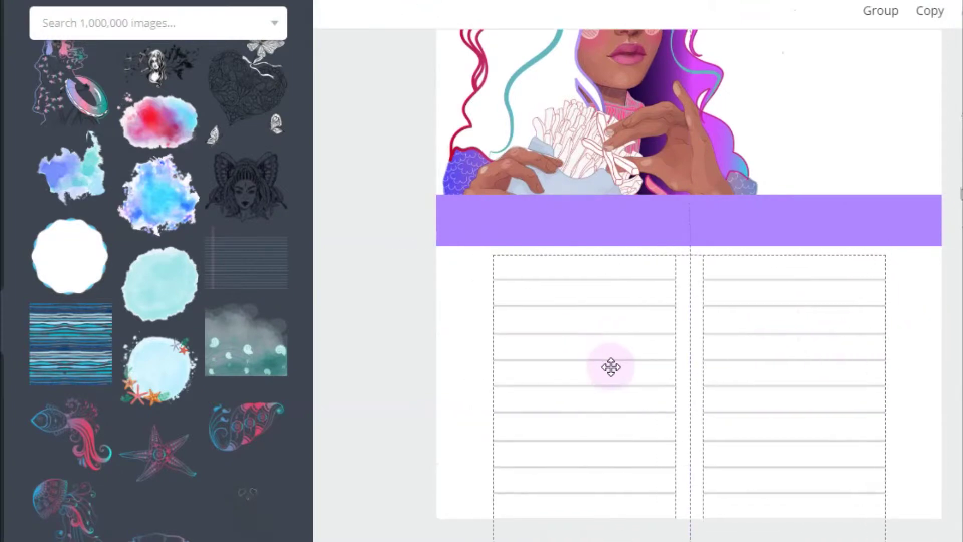
Add the body text "BRAINSTORM" on the purple bar and color it white.
scroll(916, 389, "up", 5)
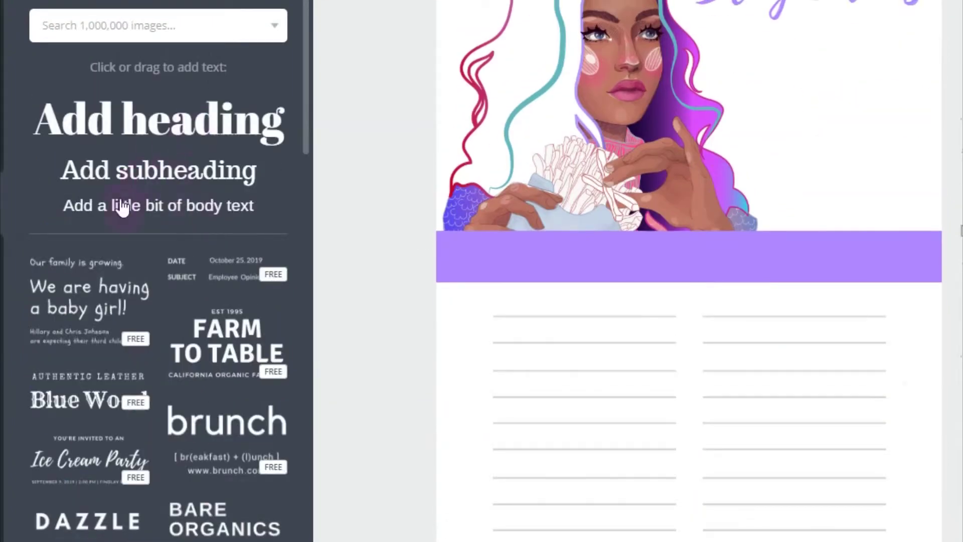
left_click_drag(646, 257, 645, 257)
type("BRAINSTORM")
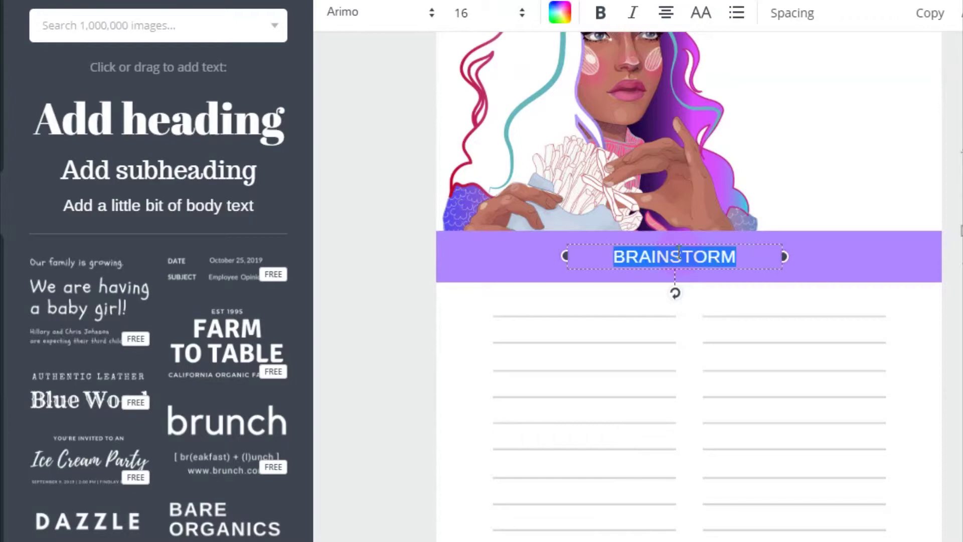
left_click(560, 12)
left_click(766, 258)
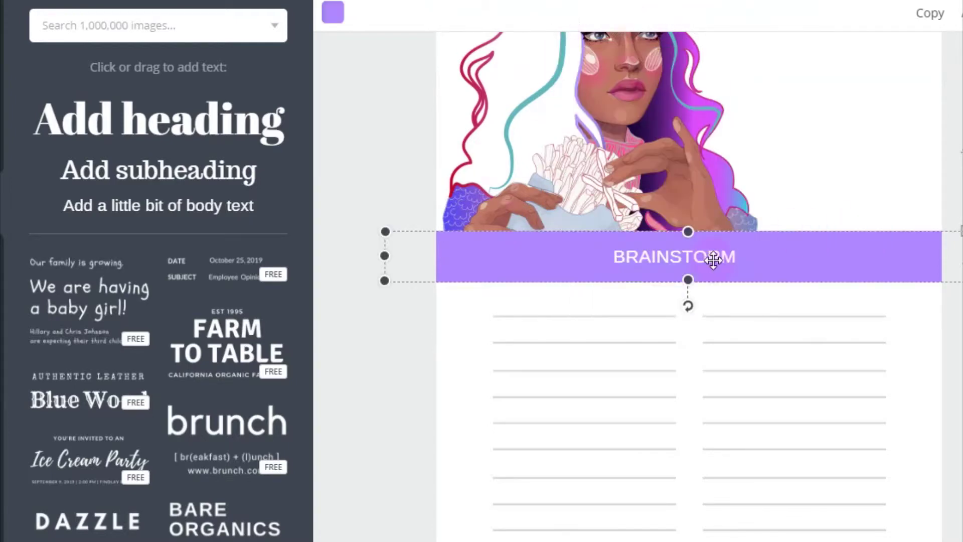
Change the font of the "BRAINSTORM" text to a bold, rounded display font.
double_click(699, 258)
left_click(380, 12)
scroll(400, 292, "down", 10)
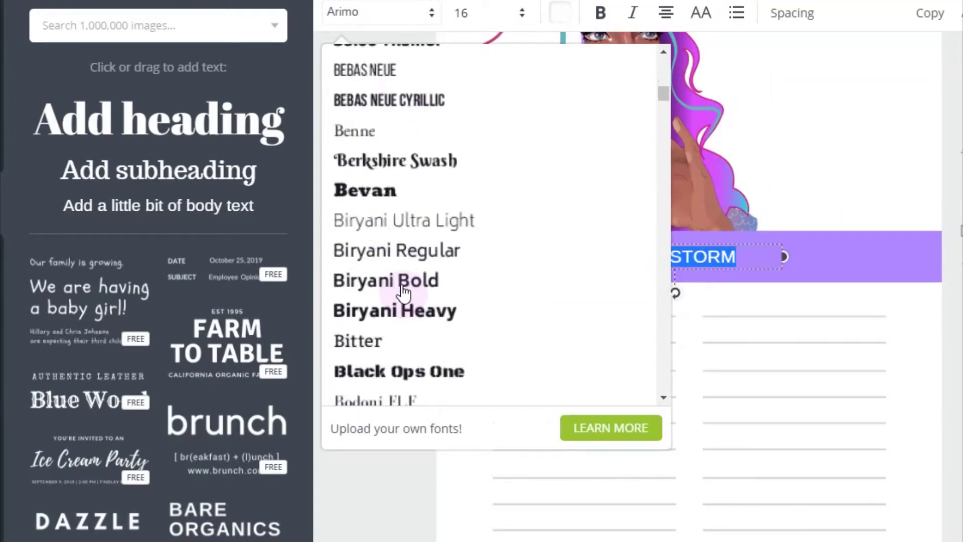
left_click(400, 155)
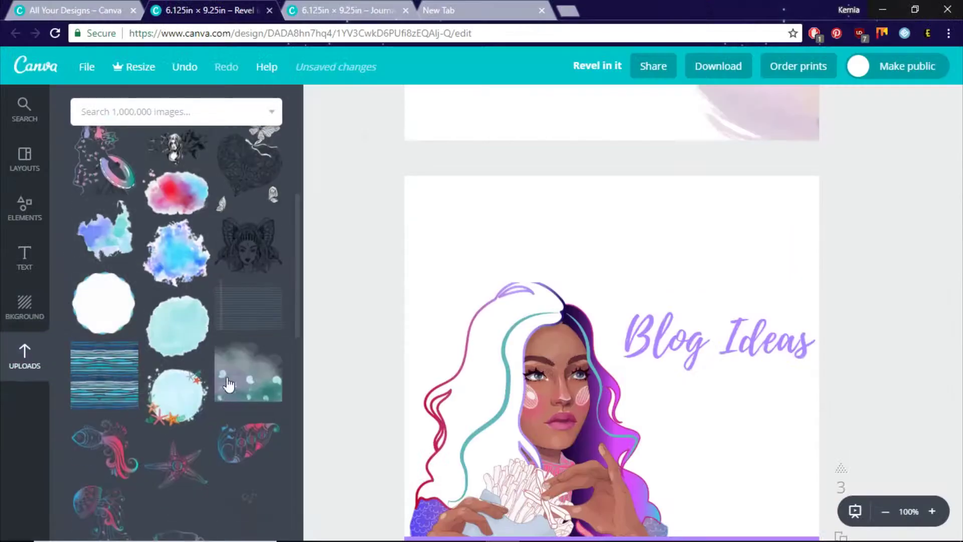
Place the uploaded pink-and-blue patterned seashell image on the Blog Ideas page and send it behind the woman illustration.
scroll(211, 283, "down", 5)
scroll(212, 282, "up", 4)
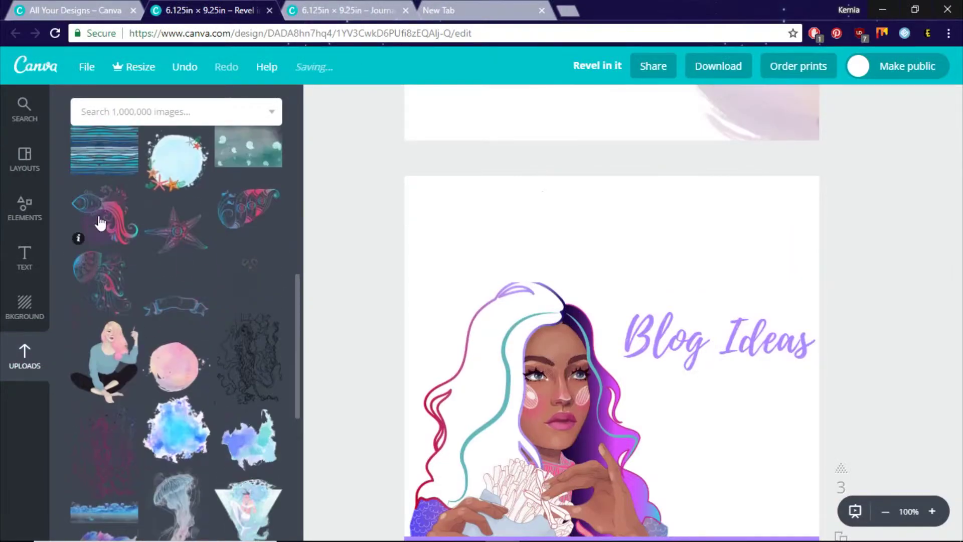
left_click(267, 186)
left_click(853, 102)
left_click(810, 164)
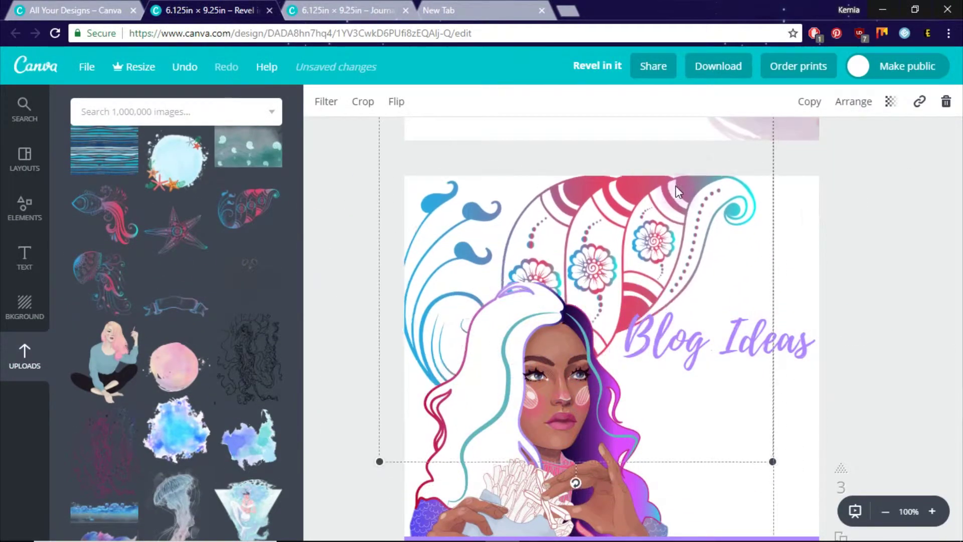
Enlarge the patterned seashell image and position it so it fills the upper part of the page behind the woman.
left_click_drag(675, 185, 659, 168)
scroll(891, 327, "down", 1)
left_click_drag(756, 391, 908, 460)
left_click_drag(552, 173, 539, 127)
Stack the "Blog Ideas" heading on two lines, set its font size to 72, and place it beside the woman above the bar.
left_click_drag(735, 300, 734, 306)
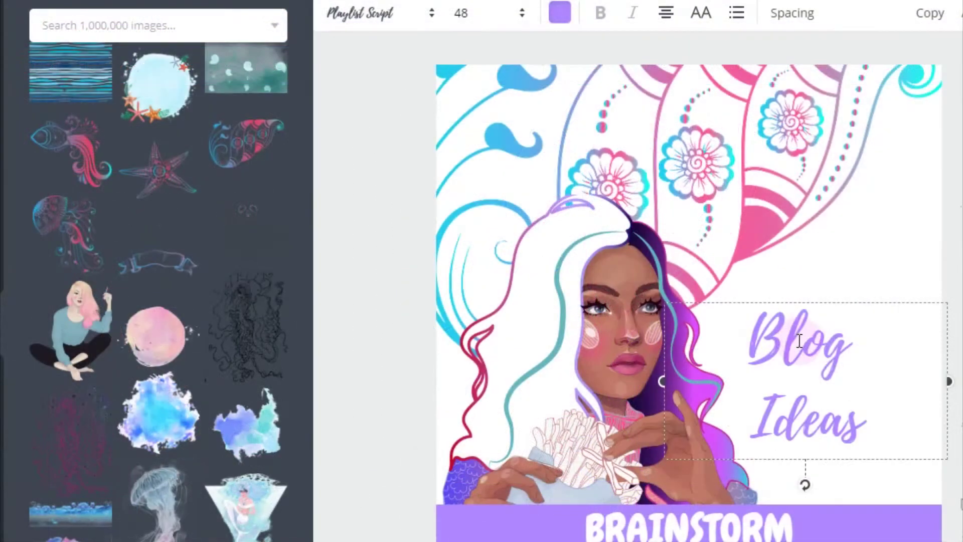
left_click_drag(744, 333, 860, 436)
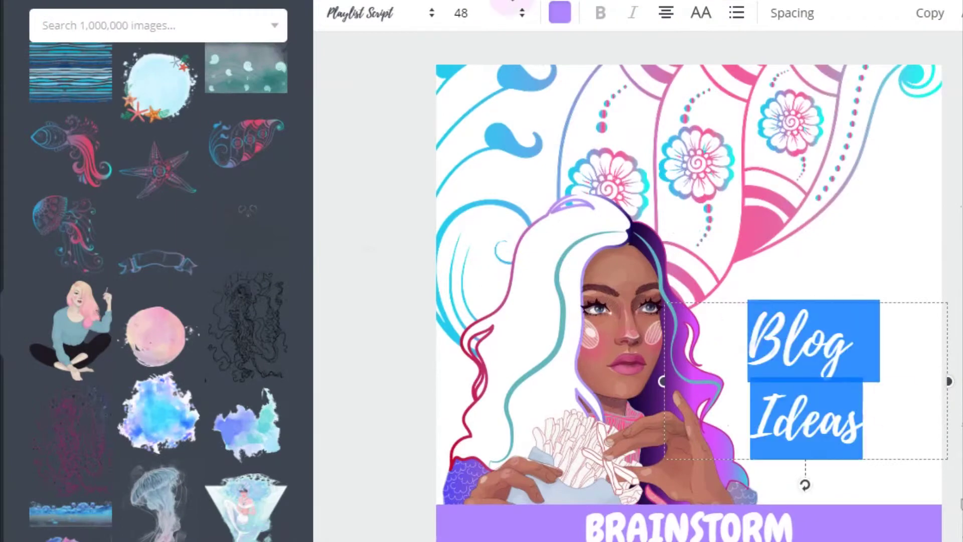
left_click(471, 13)
left_click(466, 265)
left_click(481, 11)
left_click(485, 315)
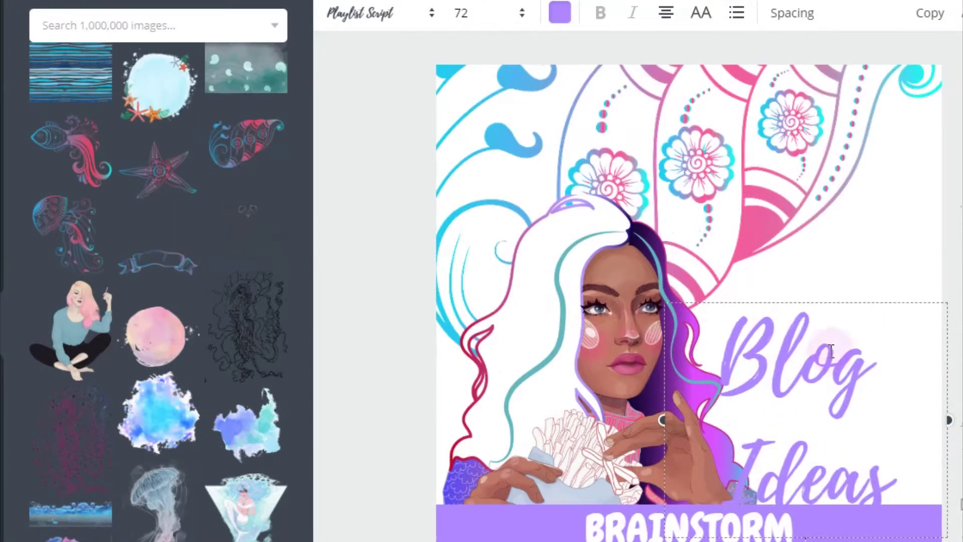
left_click_drag(891, 301, 911, 230)
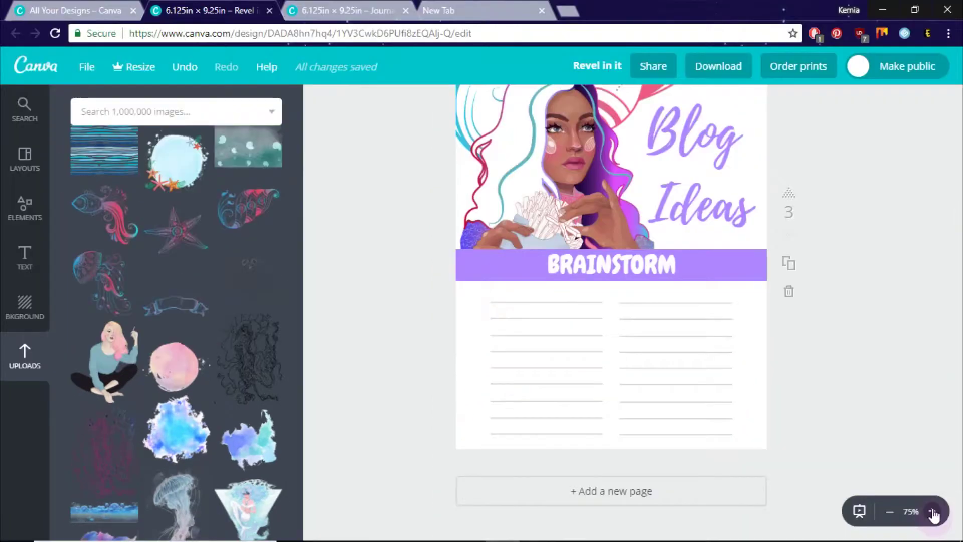
Add a new blank page 4 after the Blog Ideas page.
left_click(932, 512)
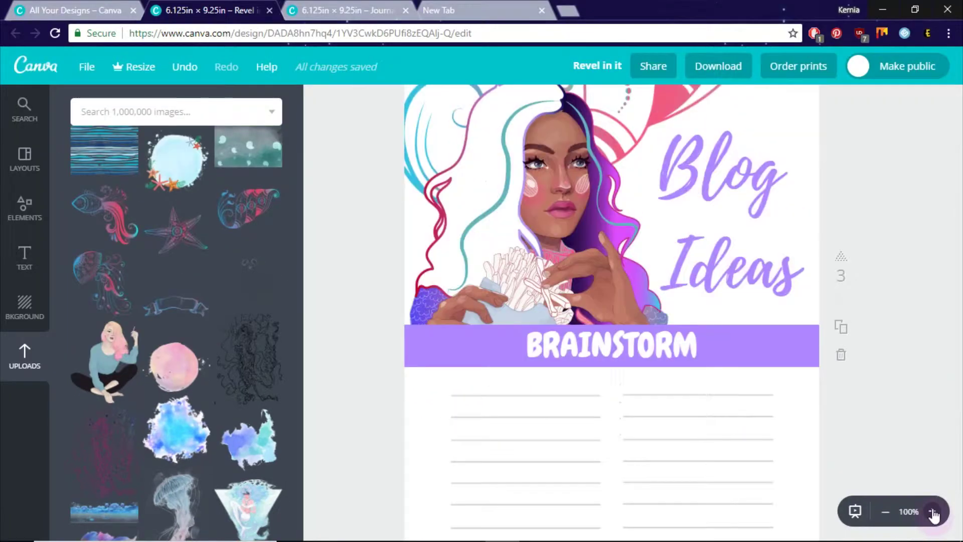
scroll(912, 372, "down", 10)
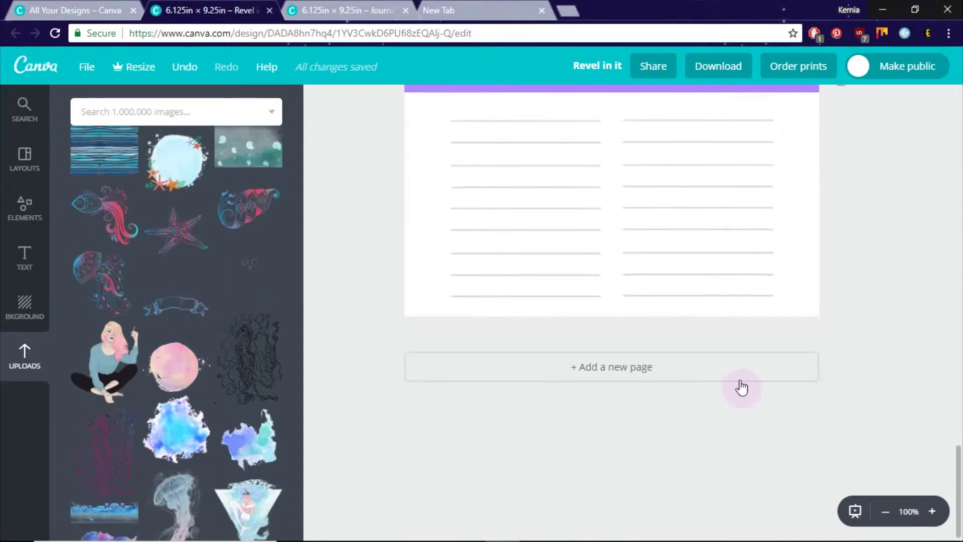
left_click(739, 381)
scroll(878, 367, "up", 7)
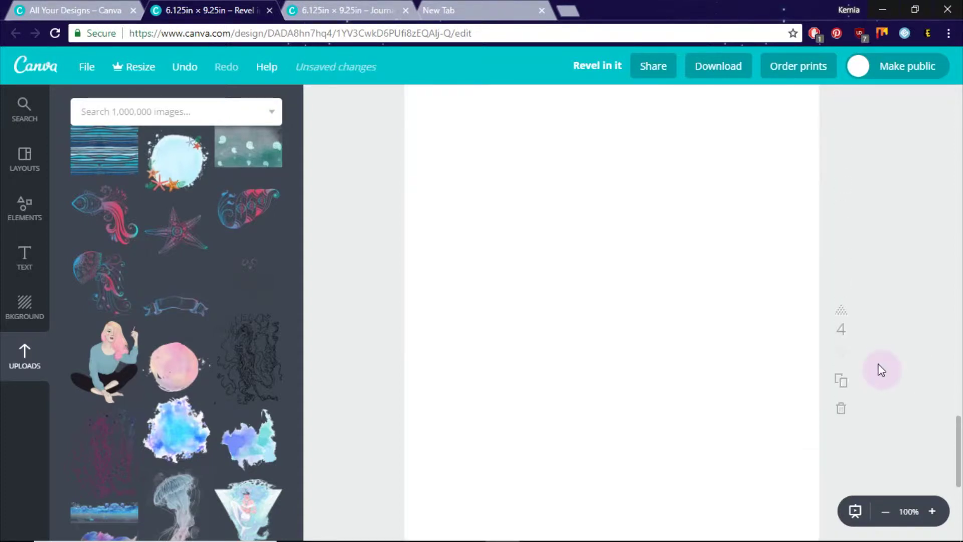
scroll(881, 370, "down", 2)
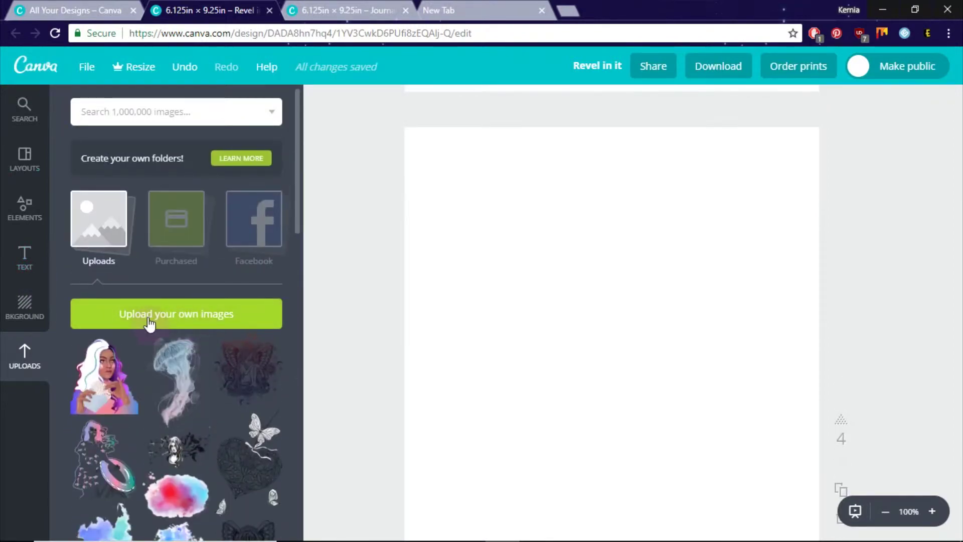
Upload the "Face split" image and place it across the middle of page 4.
left_click(150, 324)
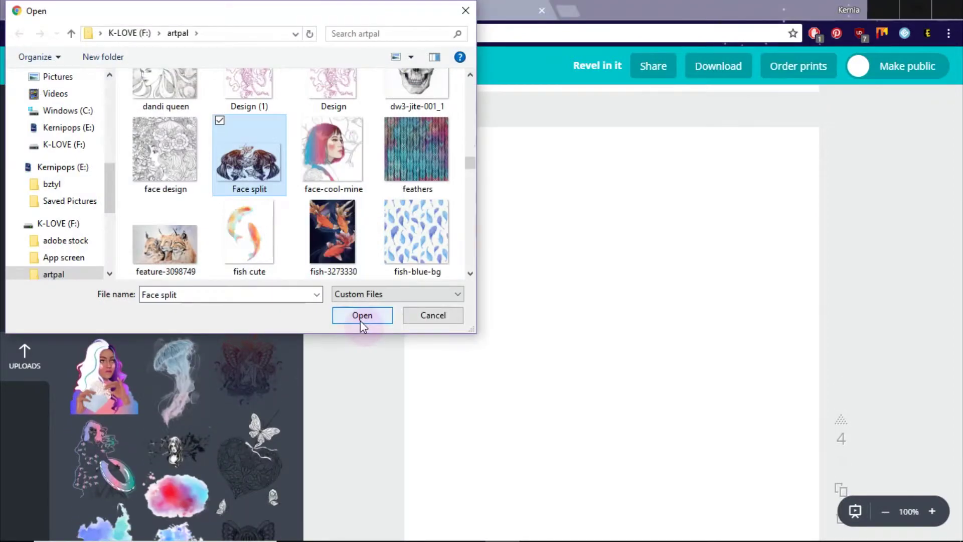
left_click(362, 323)
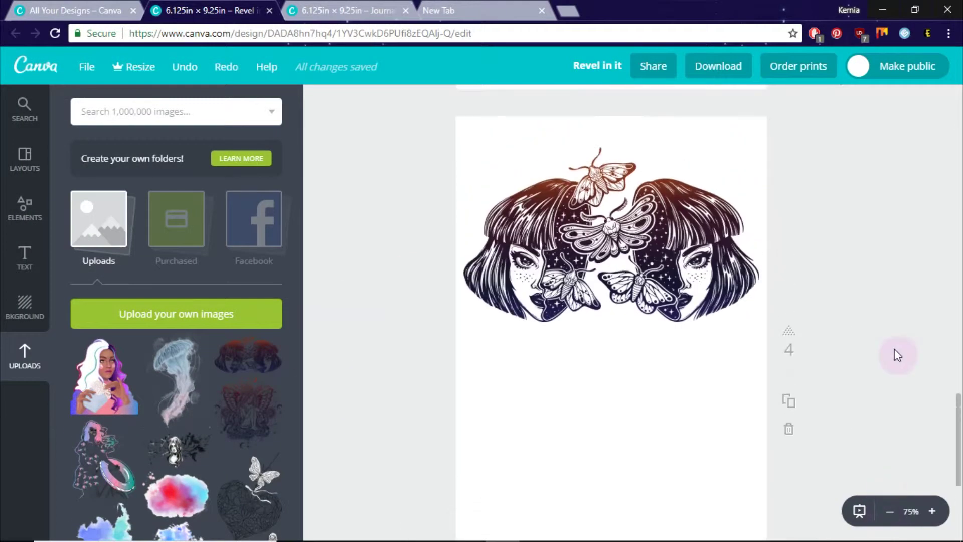
scroll(895, 355, "down", 1)
left_click_drag(704, 248, 705, 339)
left_click(932, 512)
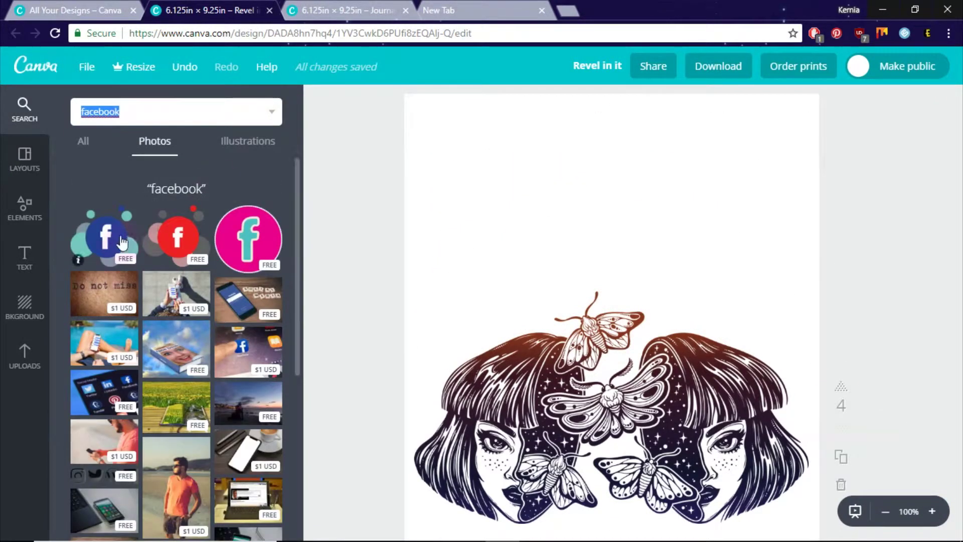
Place the blue Facebook icon with teal bubbles on page 4, shrunk to a small size above the left face.
left_click_drag(106, 235, 615, 249)
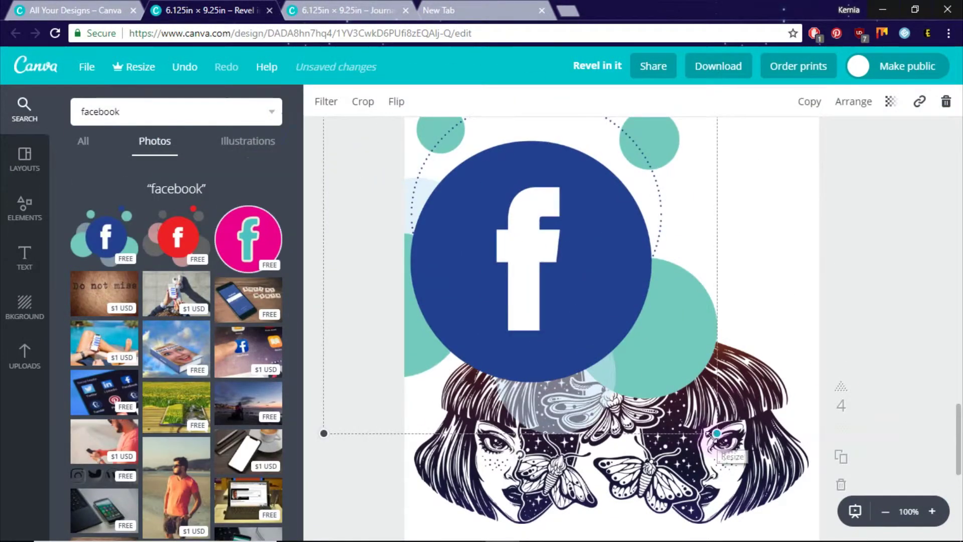
left_click_drag(715, 434, 424, 169)
left_click_drag(401, 131, 505, 184)
Place a small red YouTube icon above the right face, level with the Facebook icon.
scroll(527, 230, "up", 2)
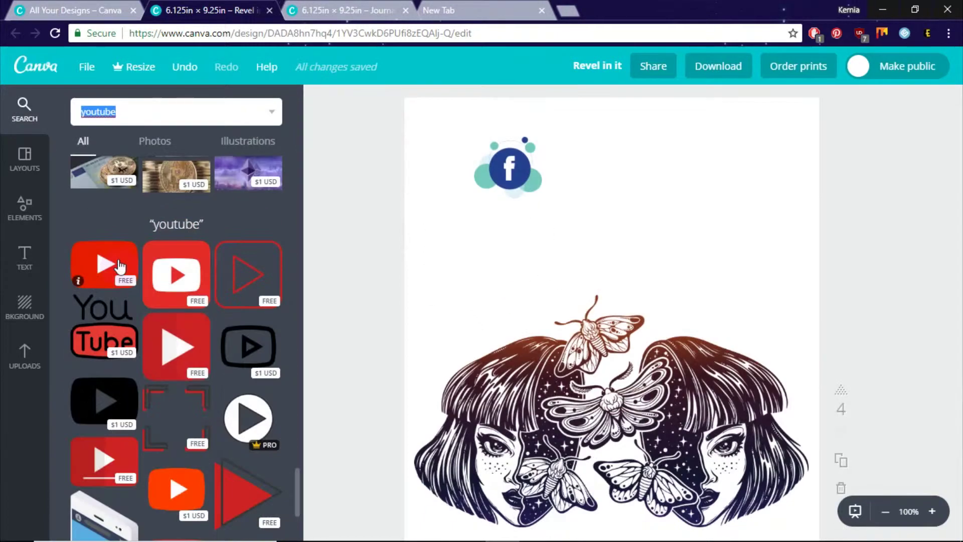
left_click_drag(106, 264, 552, 200)
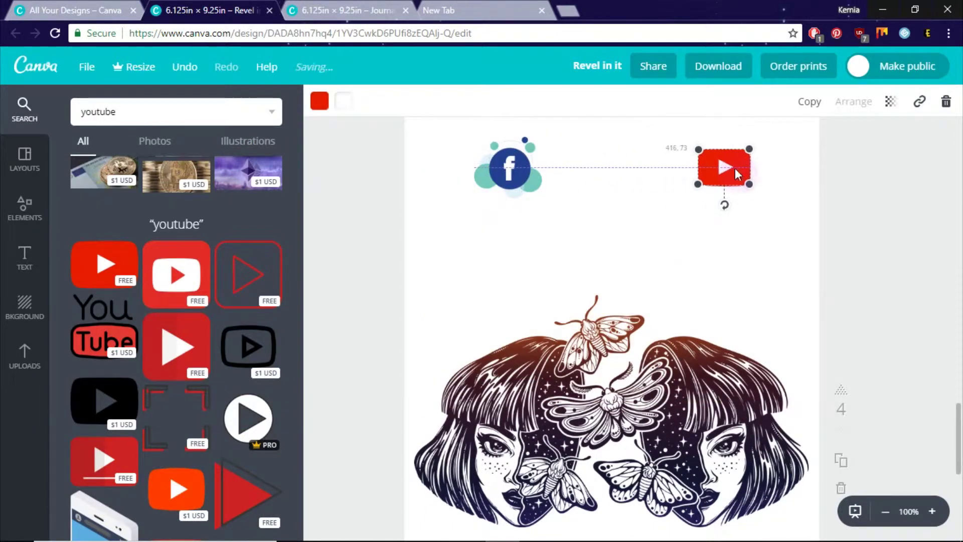
scroll(209, 238, "down", 2)
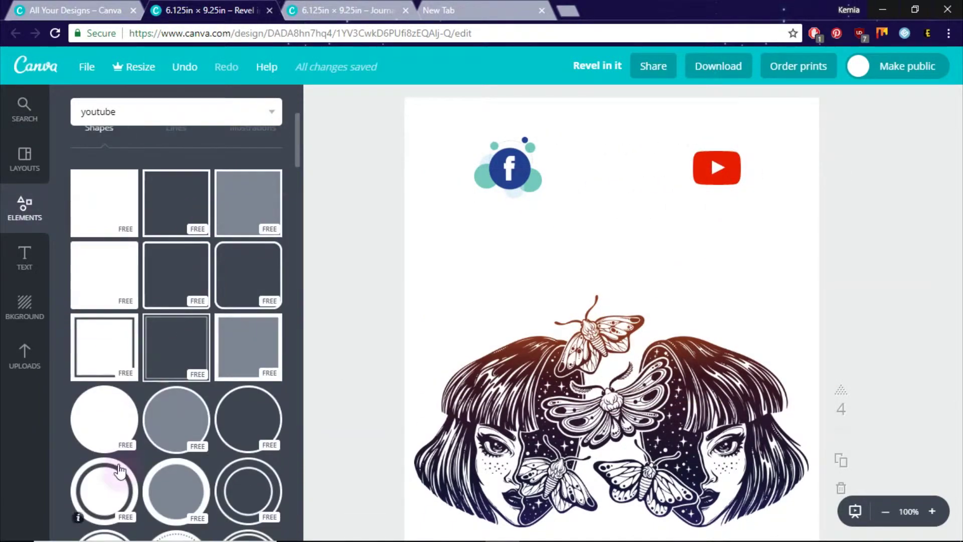
Add a ringed circle shape below the Facebook icon, shrink it to fit above the left face, and send it behind the icon.
left_click_drag(118, 473, 510, 187)
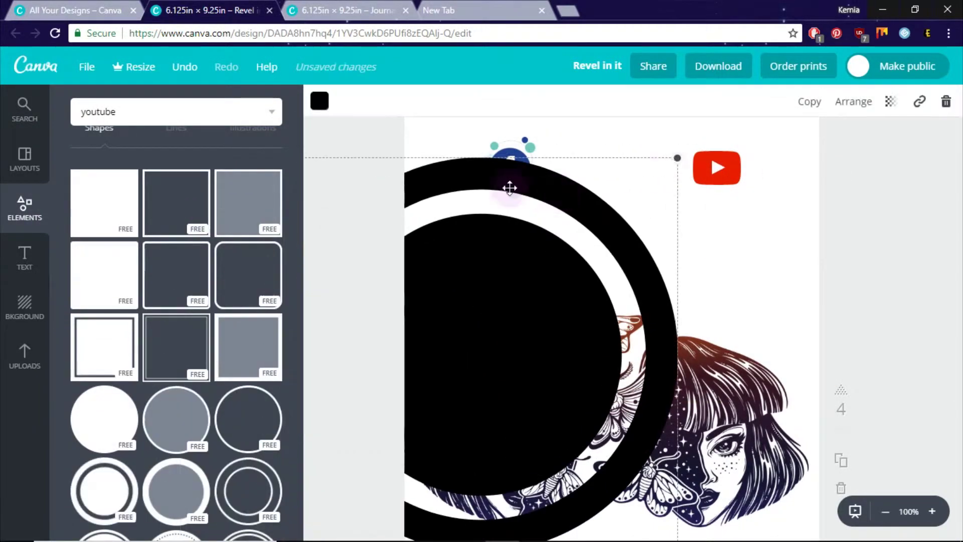
left_click_drag(677, 156, 585, 201)
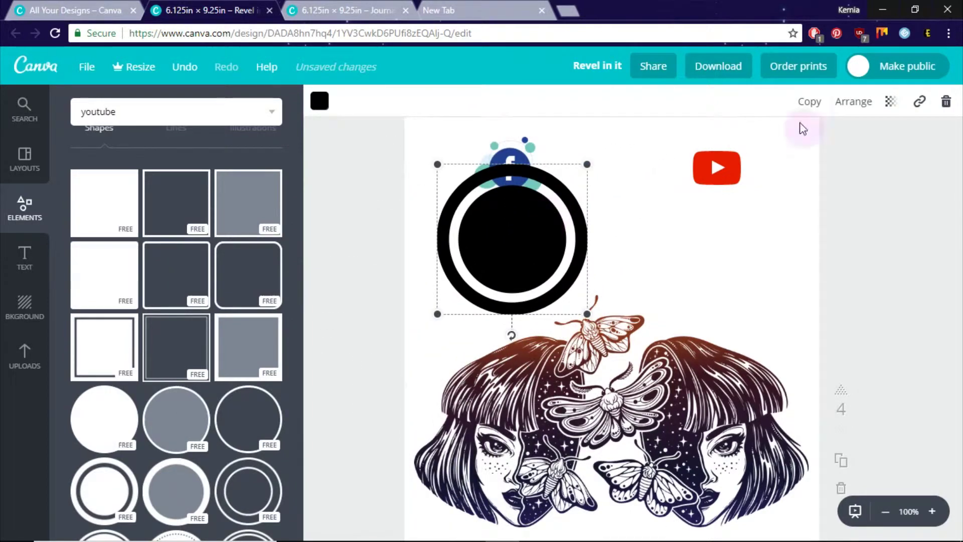
left_click(818, 170)
Color the ringed circle behind the Facebook icon light pink.
left_click(320, 101)
left_click(329, 284)
left_click(660, 245)
left_click_drag(585, 237, 715, 216)
left_click(319, 101)
left_click(330, 197)
left_click(674, 214)
Copy the pink circle to the right face's side, send it behind the YouTube icon, and color it purple.
left_click(809, 101)
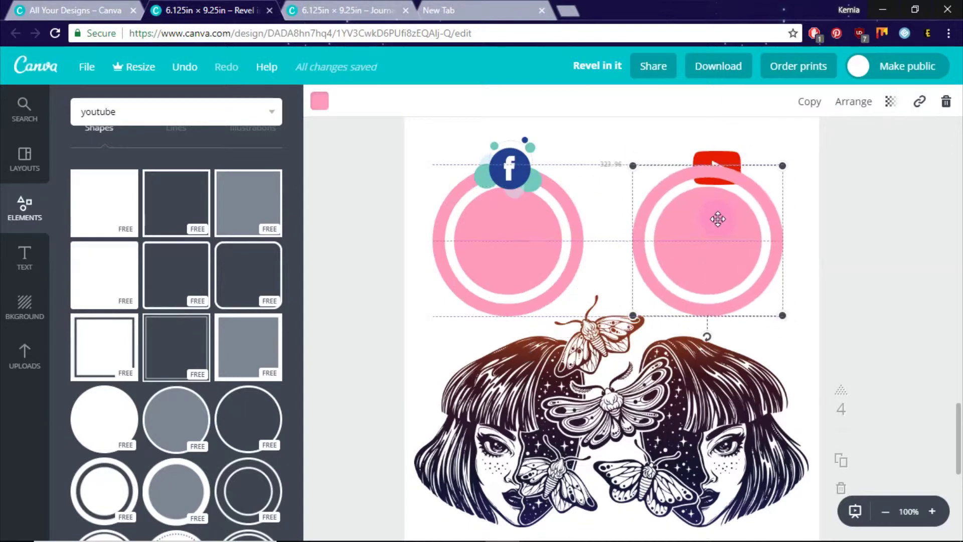
left_click(853, 101)
left_click(319, 101)
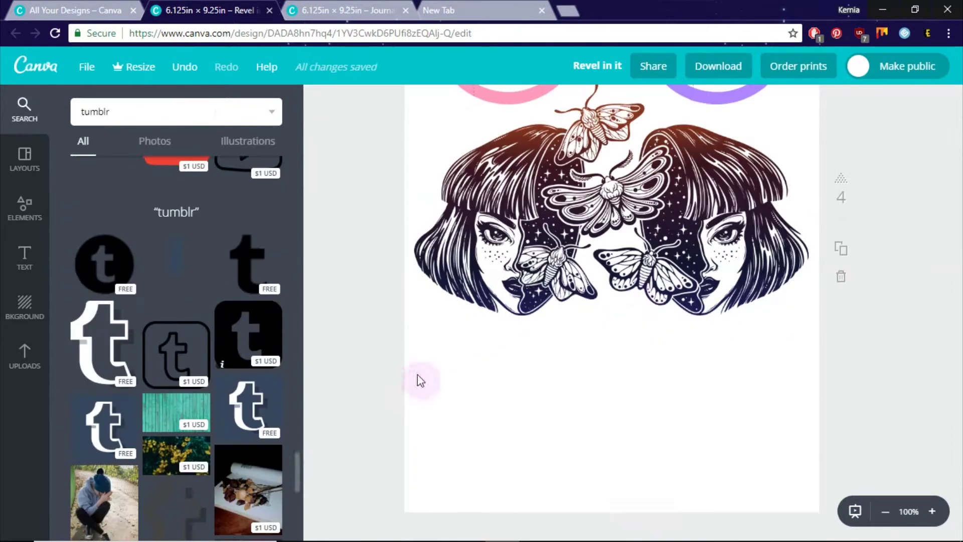
Place a small Tumblr icon below the left face with a copied ringed circle layered behind it in orchid purple.
left_click_drag(417, 380, 499, 380)
left_click_drag(453, 235, 632, 469)
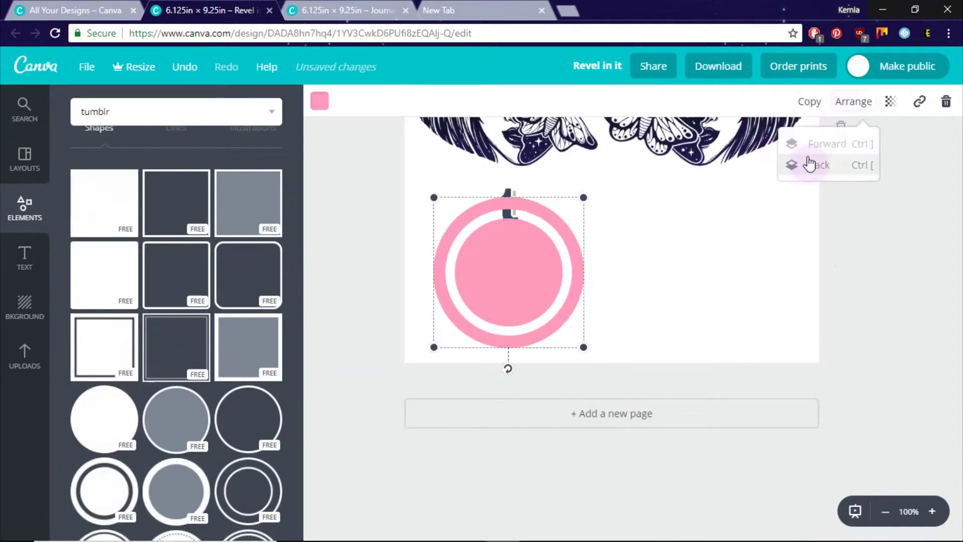
left_click(808, 159)
left_click(325, 104)
left_click(378, 174)
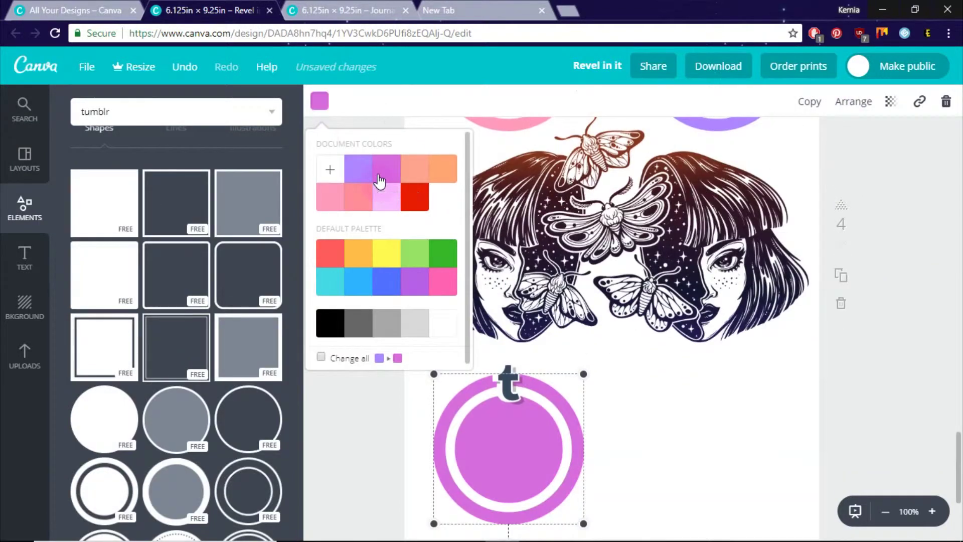
left_click(741, 447)
Place a round Google Plus icon on the pink circle's left edge and add a Facebook icon at the circle's top.
scroll(742, 445, "up", 2)
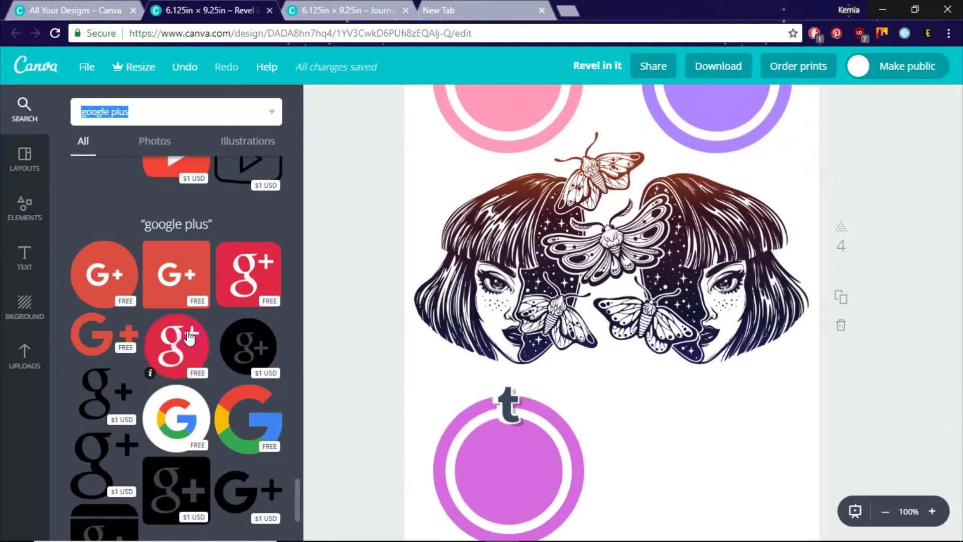
left_click_drag(177, 346, 726, 361)
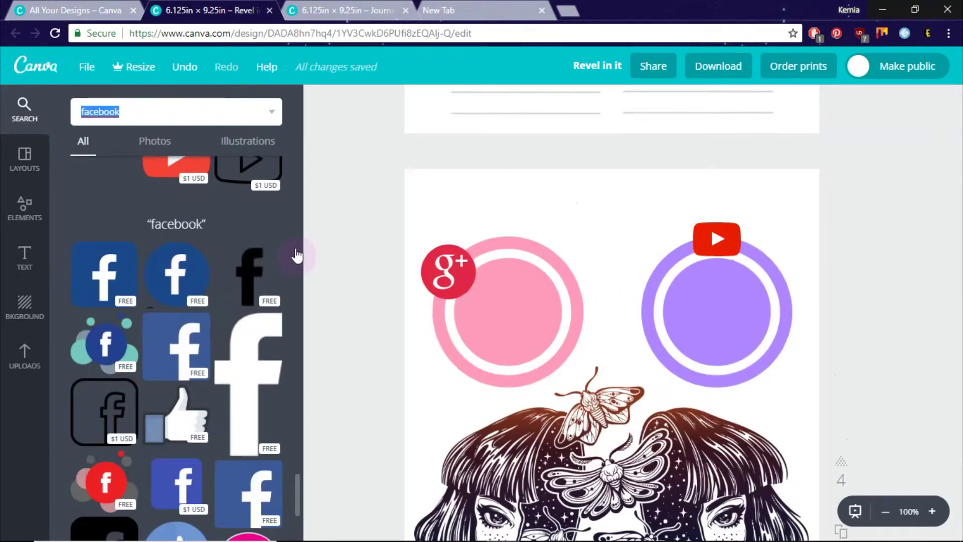
left_click_drag(297, 256, 512, 234)
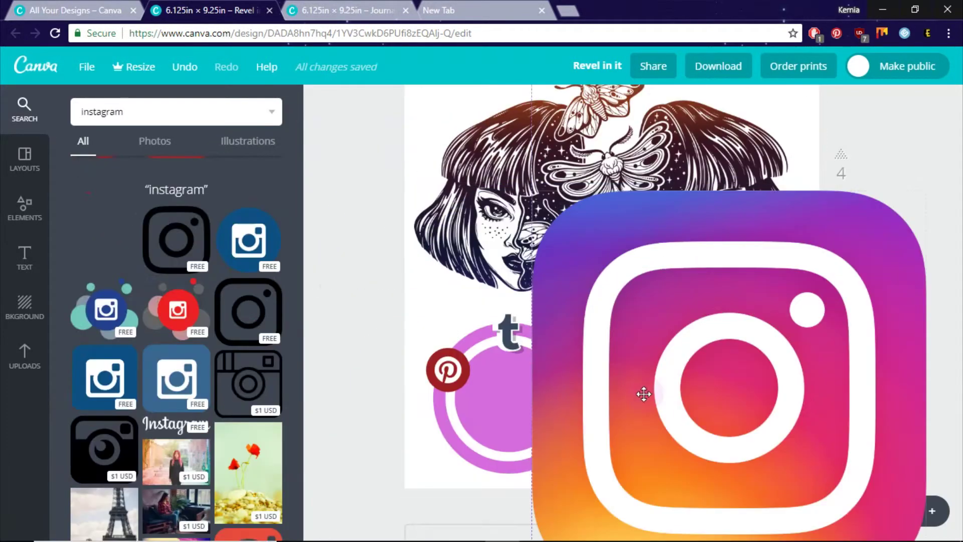
Place a small Instagram icon below the right face over a copied ringed circle in turquoise, with a Pinterest icon on the circle's right edge.
left_click_drag(645, 393, 591, 252)
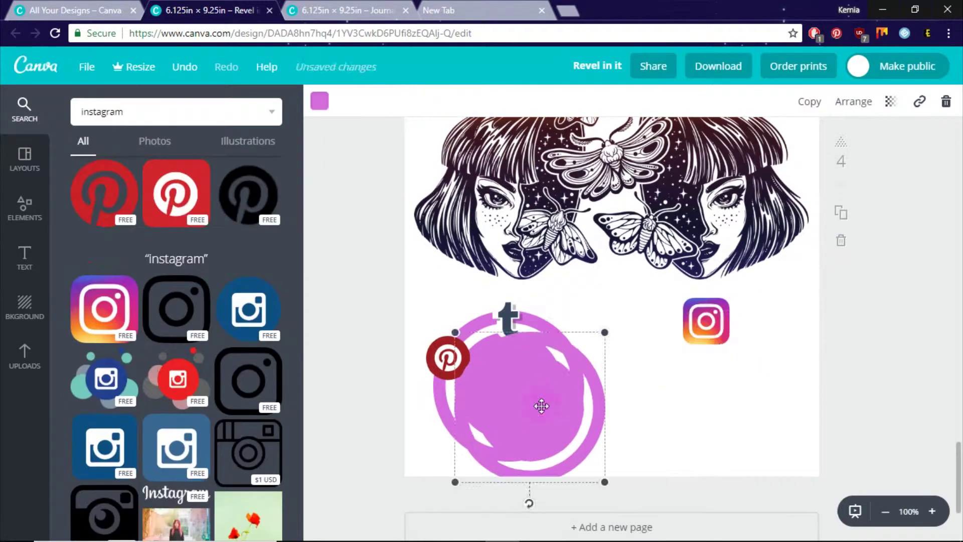
left_click_drag(541, 402, 715, 385)
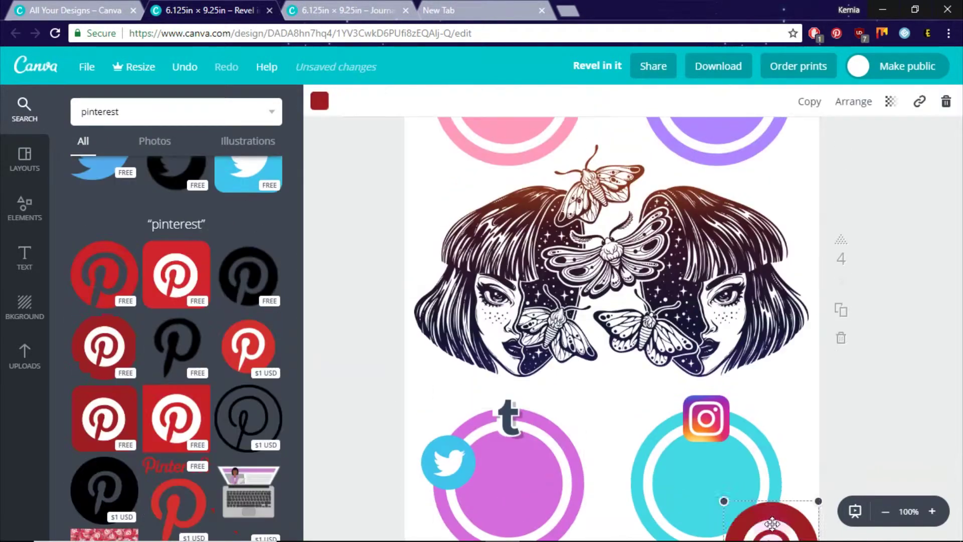
left_click_drag(760, 516, 754, 441)
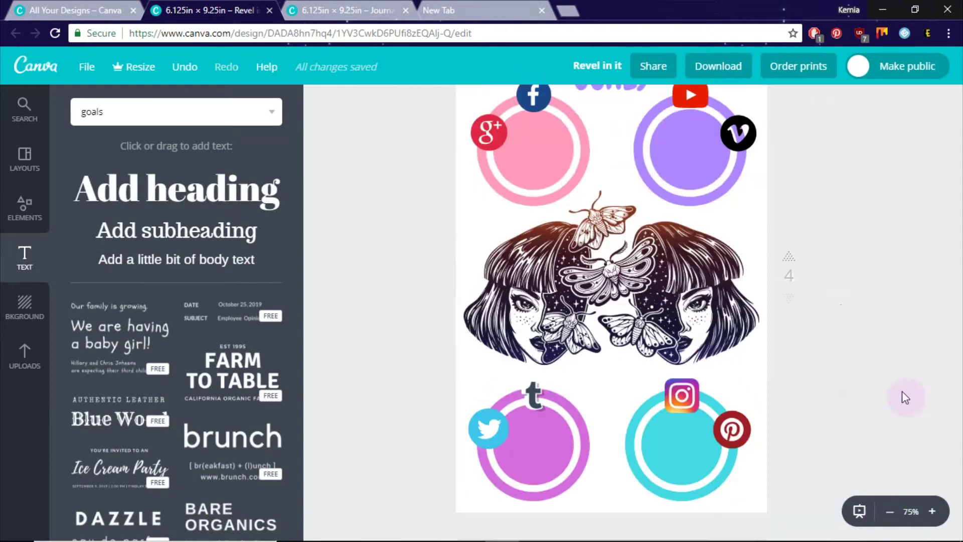
scroll(902, 327, "up", 2)
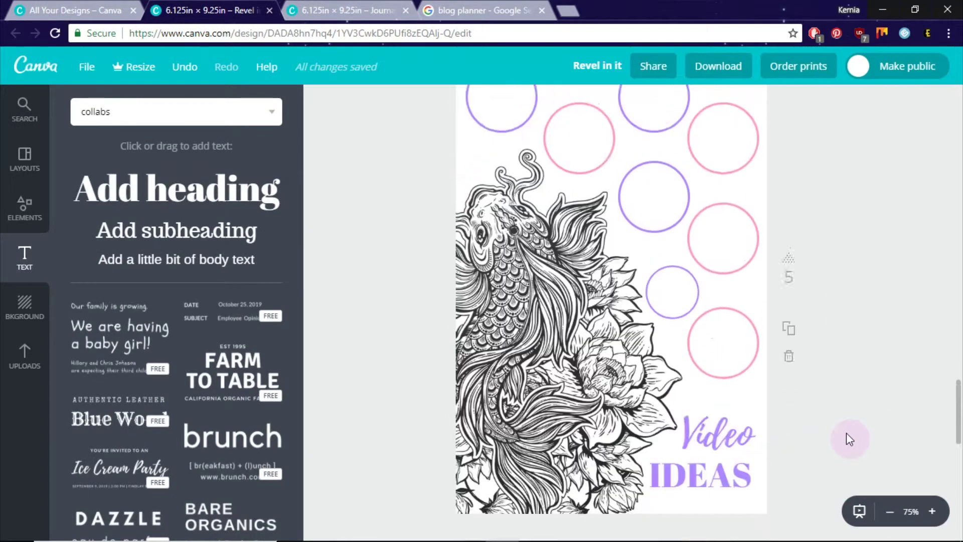
Color the word IDEAS in the Video Ideas title light pink.
scroll(847, 433, "down", 1)
left_click(724, 421)
left_click(505, 102)
left_click(516, 196)
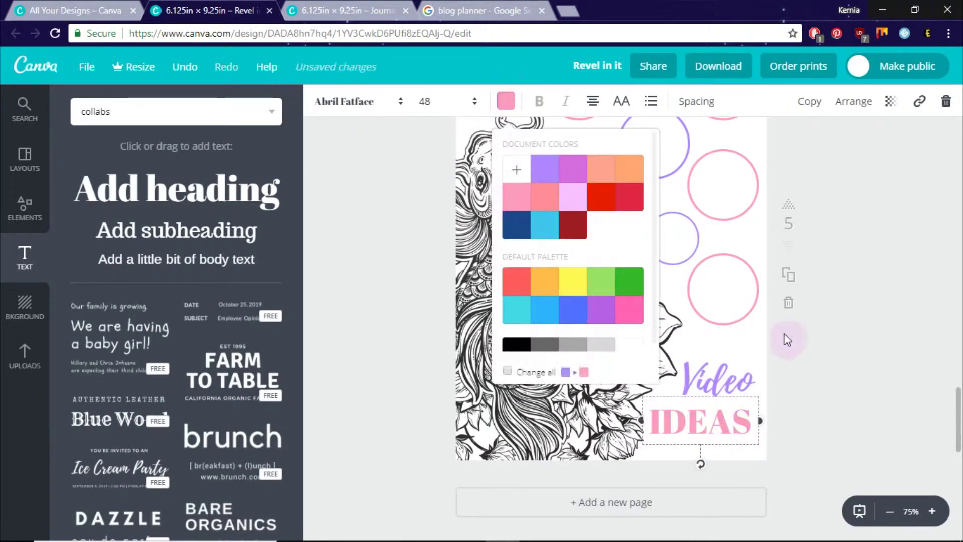
left_click(787, 339)
Add a new page and place the pink-haired unicorn woman illustration against the page's left edge.
scroll(812, 378, "up", 2)
left_click(679, 517)
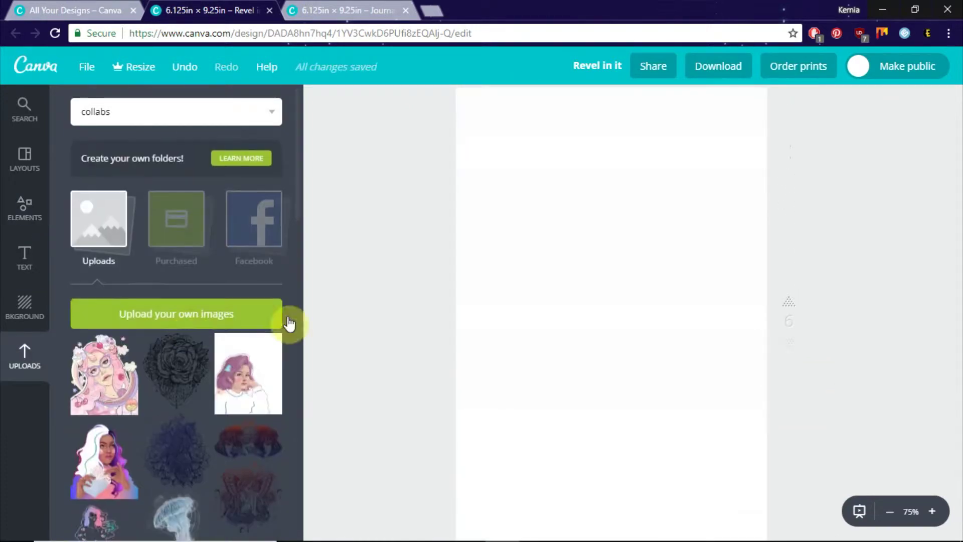
left_click_drag(104, 373, 572, 221)
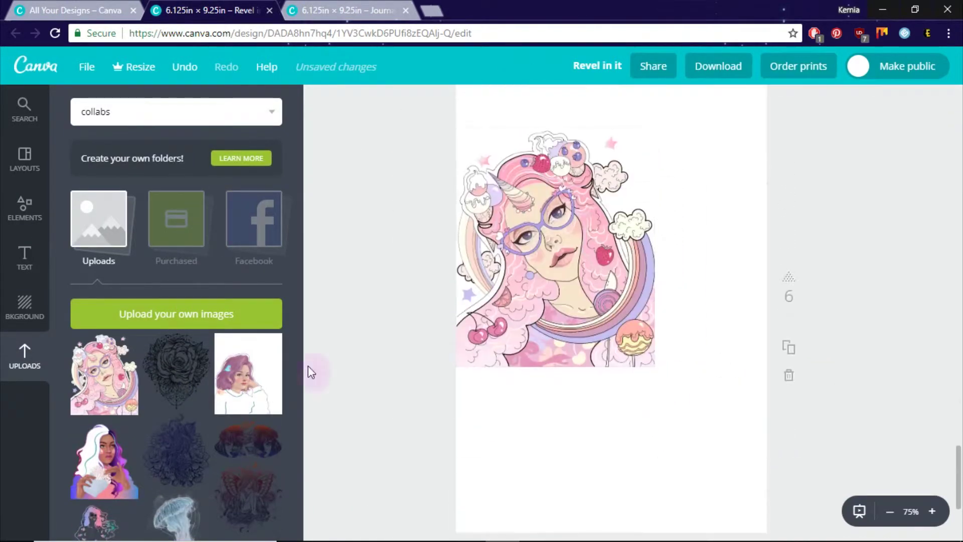
Add a square shape, narrow it to a thin vertical bar, and run it down the page along the illustration's right edge.
left_click(24, 306)
left_click(25, 208)
left_click_drag(105, 387, 609, 321)
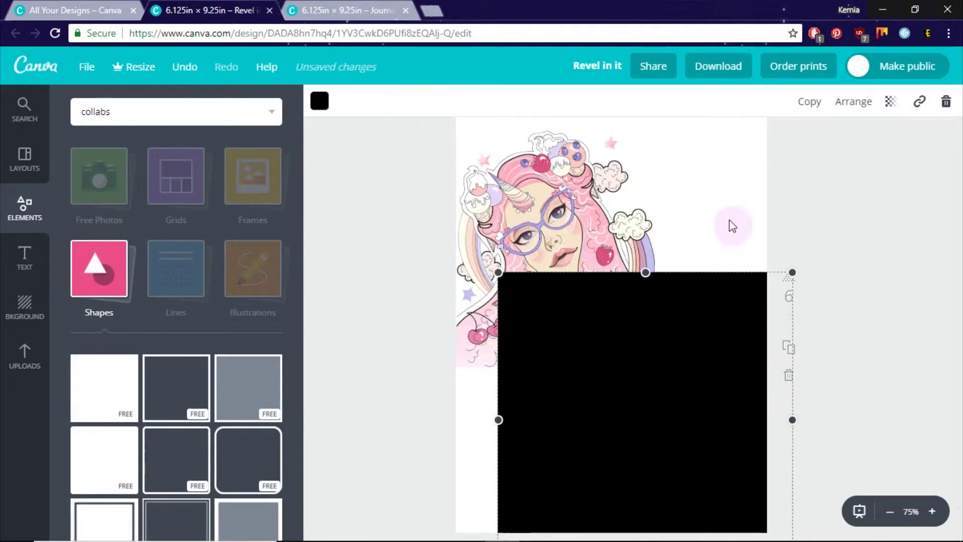
left_click_drag(791, 420, 504, 425)
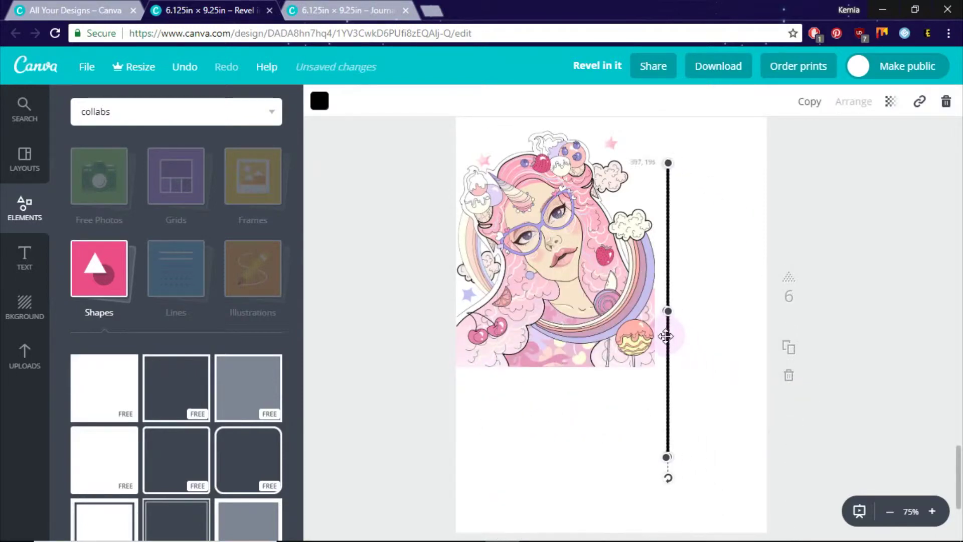
scroll(680, 412, "down", 3)
left_click_drag(666, 336, 656, 426)
scroll(656, 402, "up", 3)
left_click_drag(656, 132, 657, 122)
Add a second square shape and flatten it into a thin horizontal bar under the illustration's lower edge.
left_click_drag(105, 387, 606, 458)
left_click_drag(591, 340, 601, 439)
left_click_drag(606, 353, 586, 354)
Color both the vertical and the horizontal divider bars purple.
left_click(328, 17)
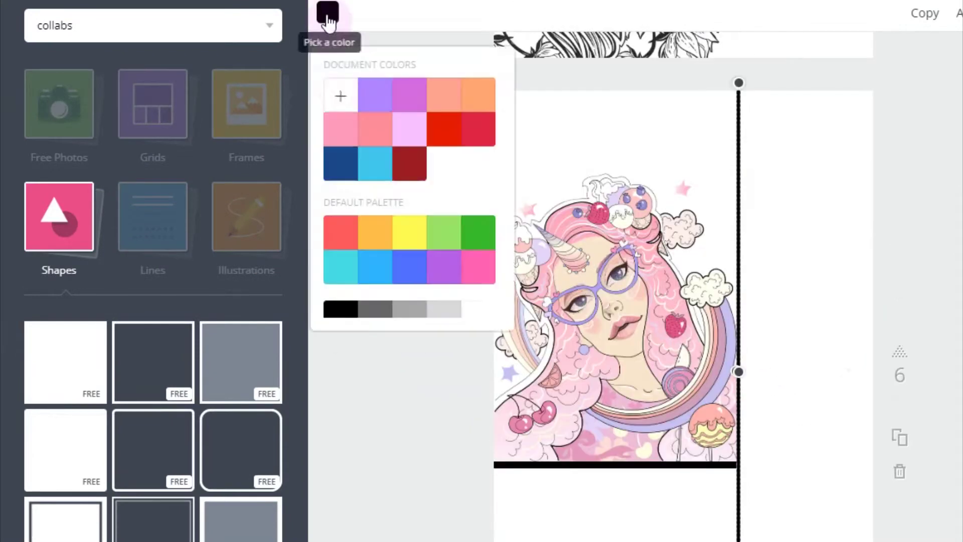
left_click(383, 103)
left_click(551, 465)
left_click(331, 12)
left_click(375, 95)
scroll(552, 301, "down", 2)
left_click(551, 301)
Place a rectangular block at the top of the column beside the vertical bar and color it coral pink.
left_click_drag(50, 378, 662, 312)
left_click_drag(554, 517, 783, 284)
left_click_drag(824, 252, 780, 195)
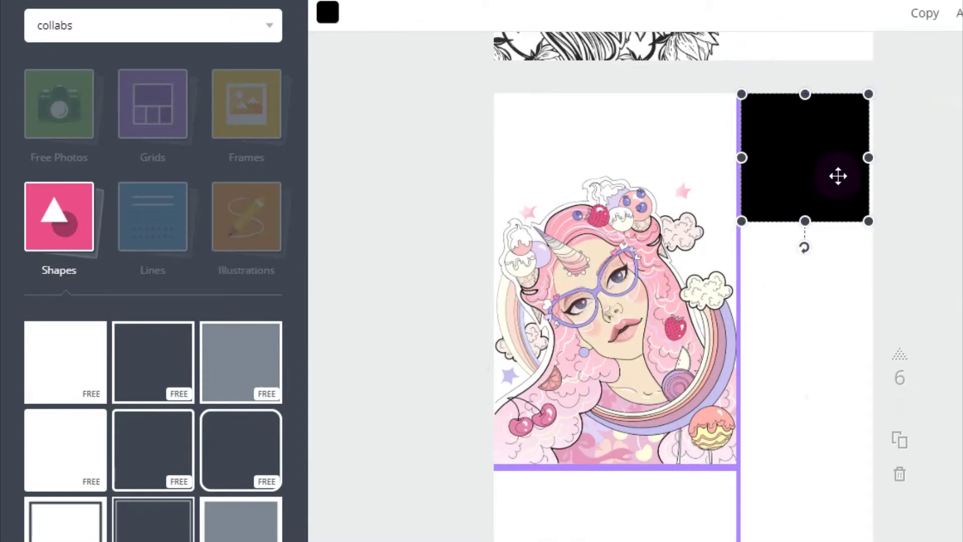
left_click_drag(809, 221, 816, 158)
left_click(328, 13)
left_click(355, 212)
Stack copies of the block directly below the first one and color them pale lilac and sky blue.
left_click_drag(799, 123, 819, 143)
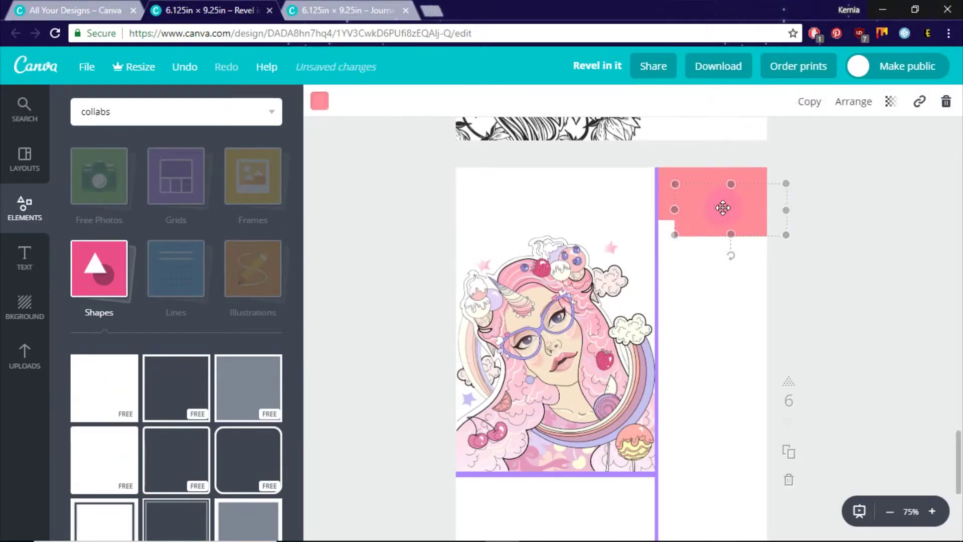
left_click(326, 106)
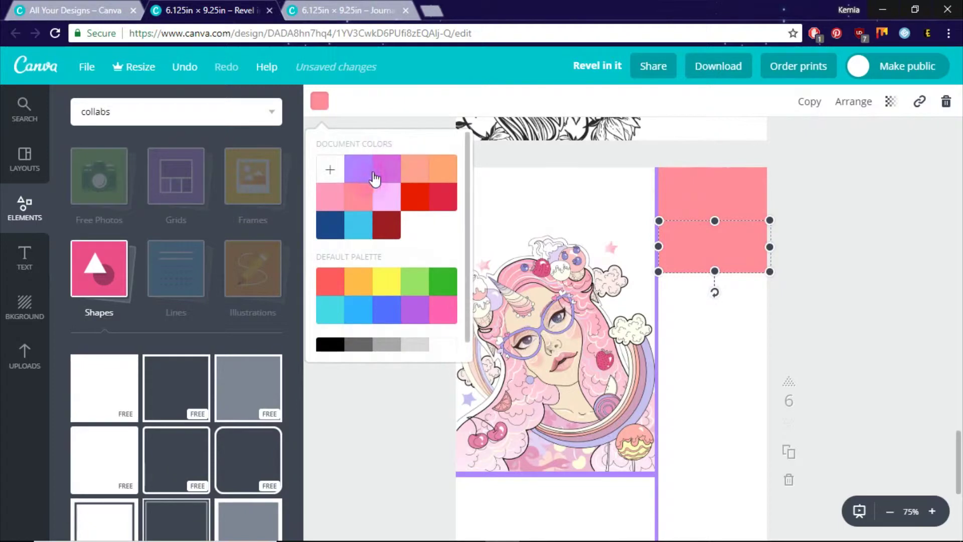
left_click(381, 174)
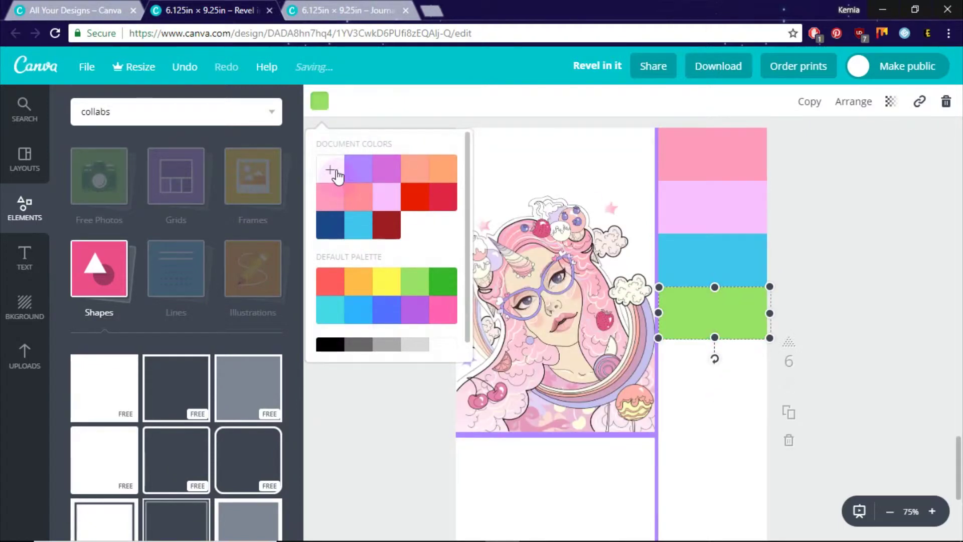
Color the fourth block a custom pale mint green and the blocks below it pale yellow, purple and light pink.
left_click(336, 171)
left_click_drag(391, 263, 396, 256)
left_click(358, 332)
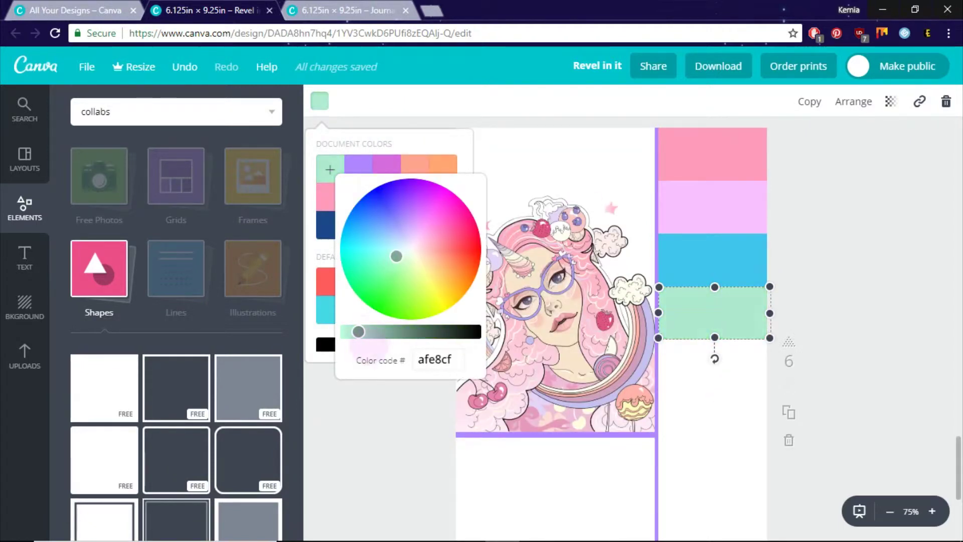
left_click_drag(359, 331, 351, 332)
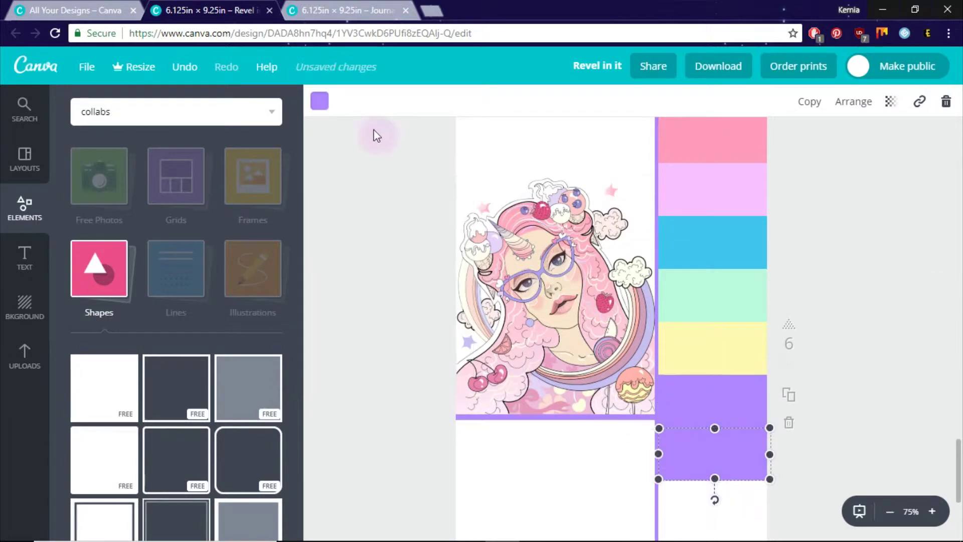
left_click(319, 101)
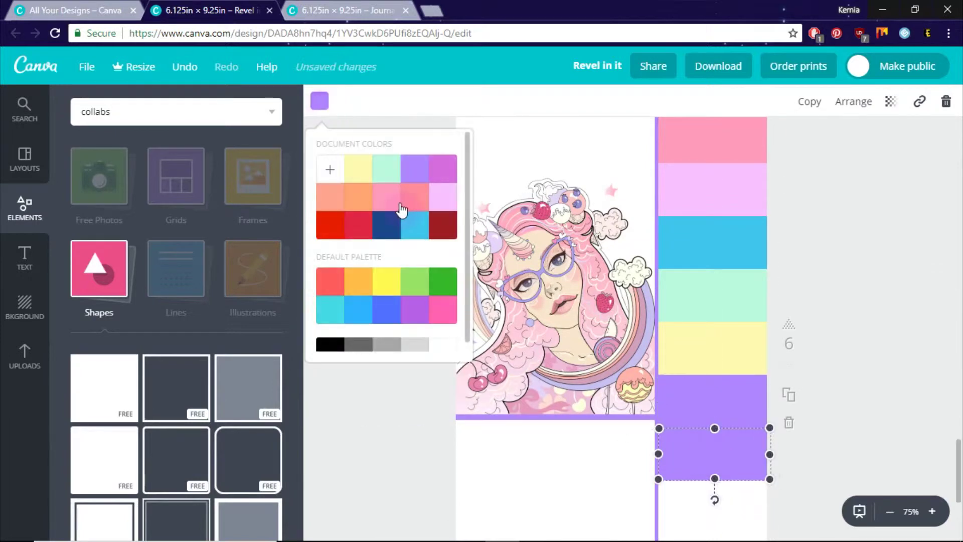
left_click(402, 210)
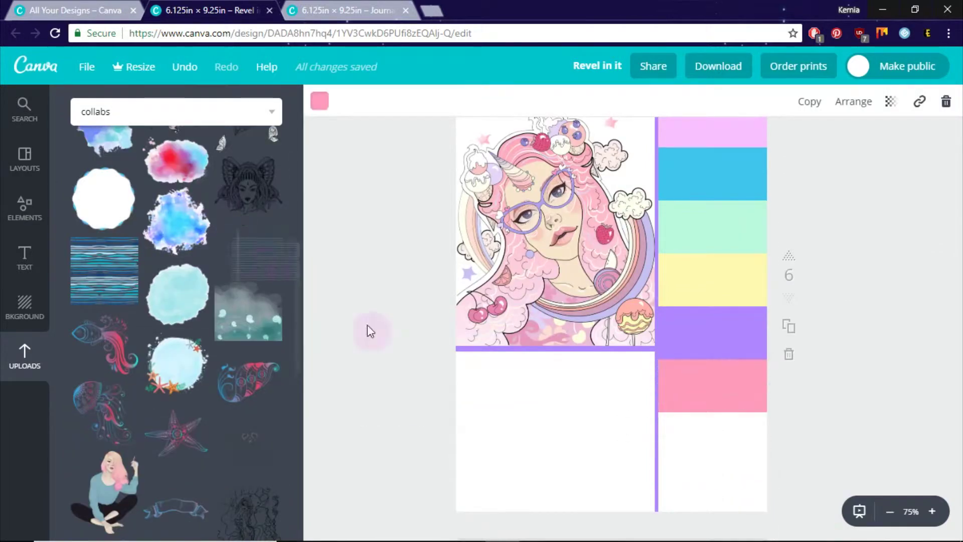
Place the uploaded blue ruled-lines image in the empty area below the horizontal bar.
left_click_drag(369, 331, 543, 431)
left_click(360, 101)
left_click(321, 102)
Place a small white scalloped badge on the left edge of each of the seven colored blocks.
left_click(932, 511)
left_click(932, 511)
left_click_drag(103, 199, 577, 267)
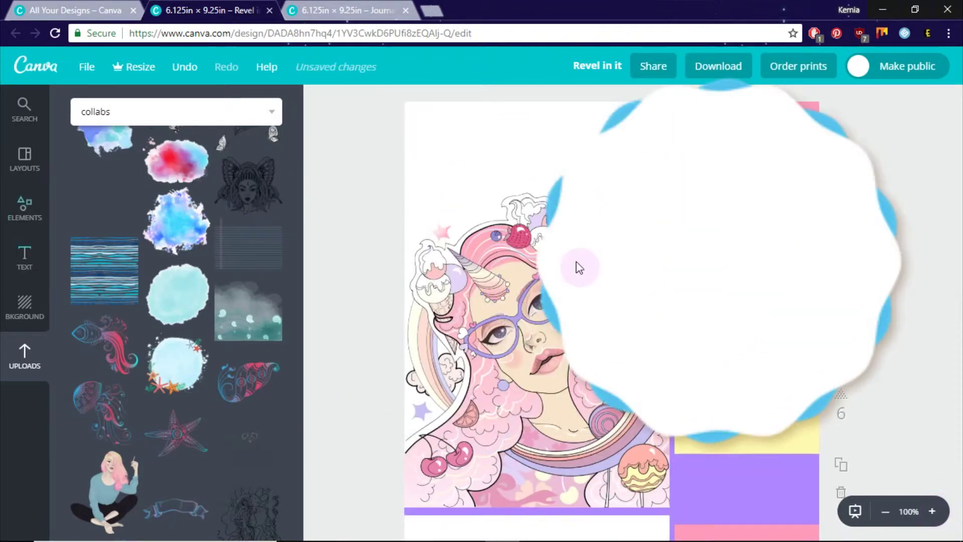
left_click_drag(736, 417, 673, 256)
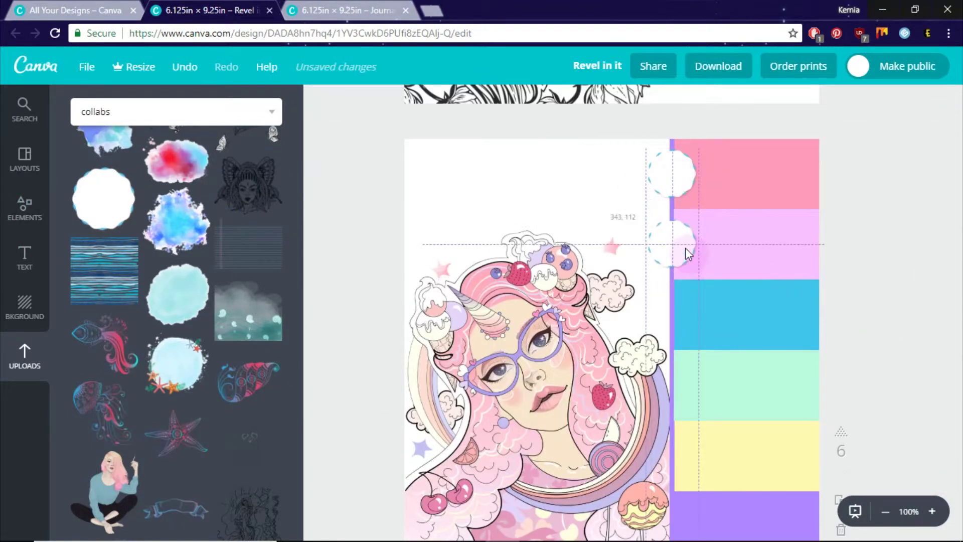
scroll(680, 182, "down", 2)
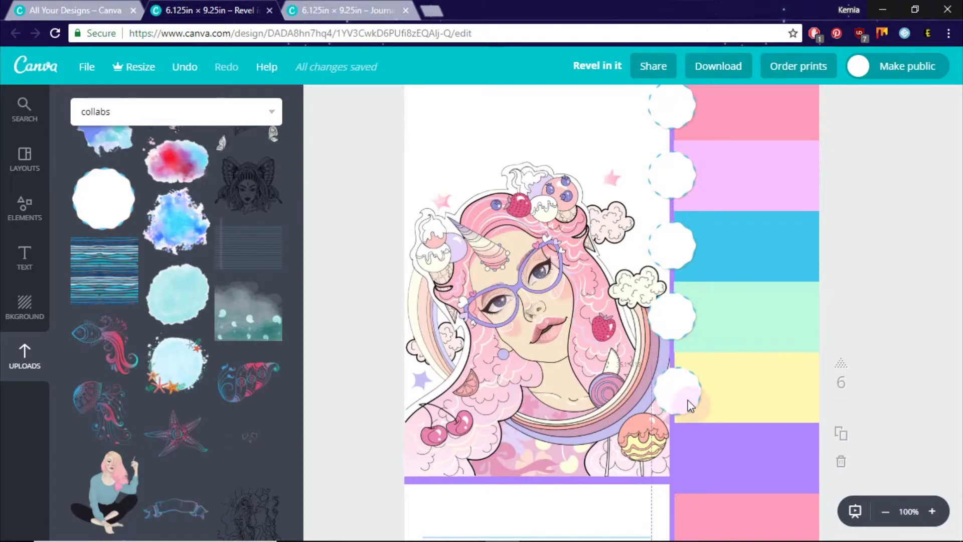
scroll(688, 379, "down", 4)
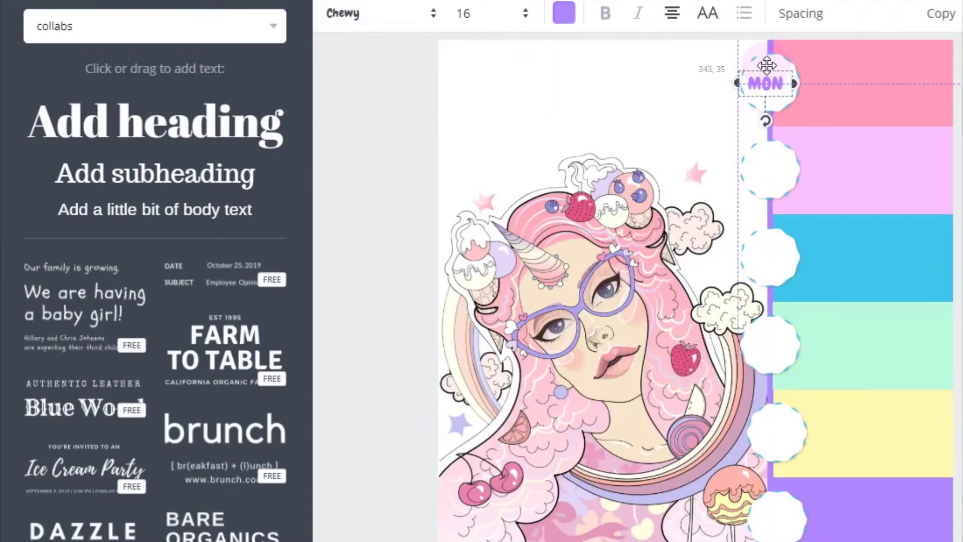
Label the seven badges MON, TUES, WED, THU, FRI, SAT and SUN in purple Chewy text at size 16.
mouse_move(766, 65)
left_mouse_down()
mouse_move(781, 87)
mouse_move(768, 80)
left_mouse_up()
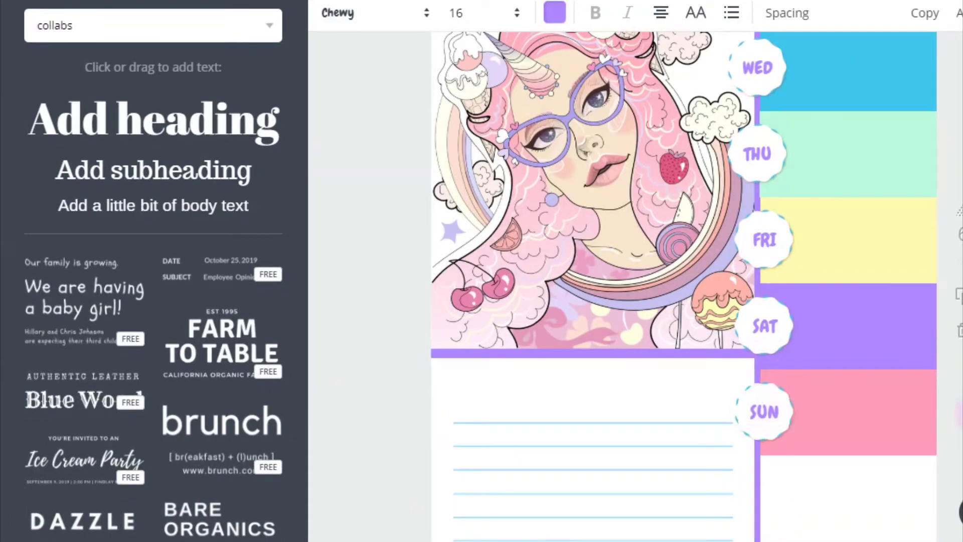
scroll(592, 271, "up", 1)
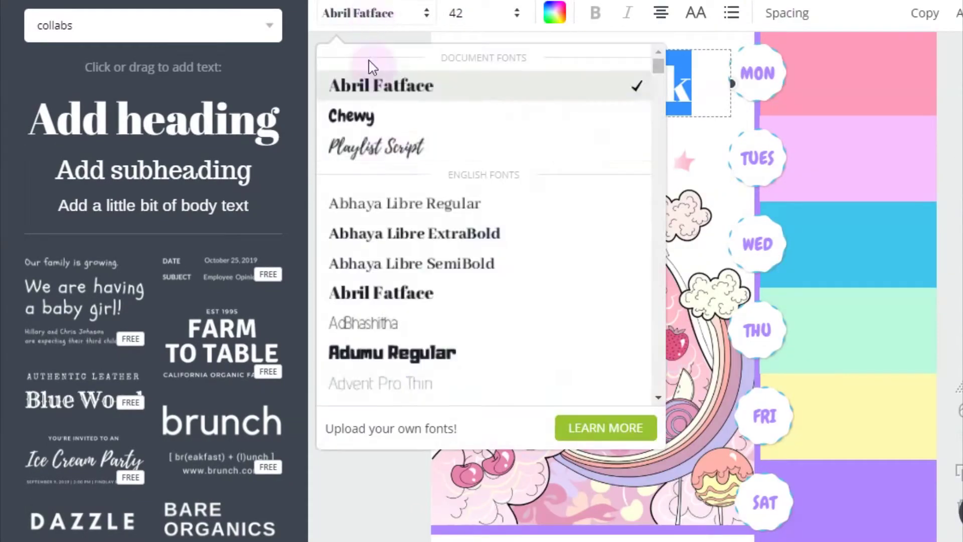
Format the "My Week" heading above the illustration in Playlist Script at size 56, with My in purple and Week in pink.
left_click(376, 147)
left_click(565, 22)
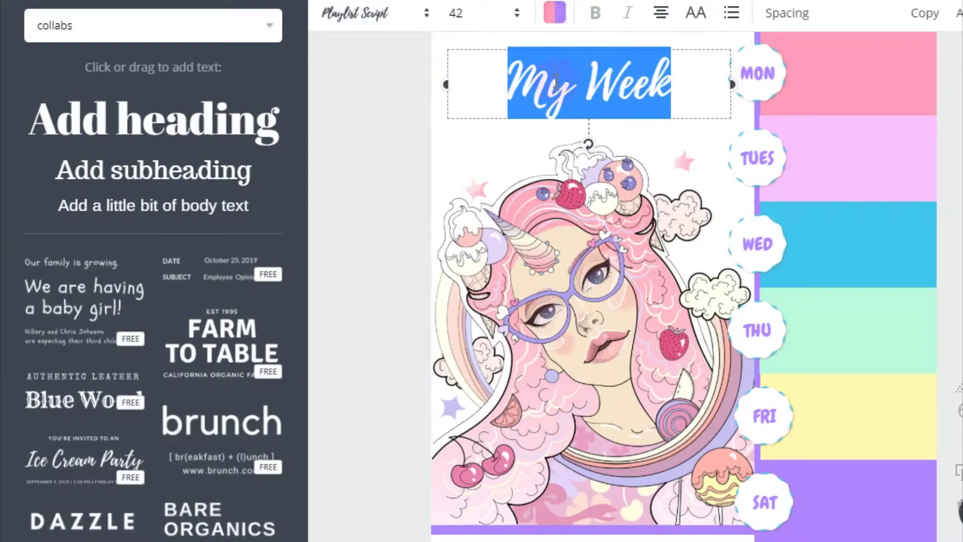
left_click(507, 17)
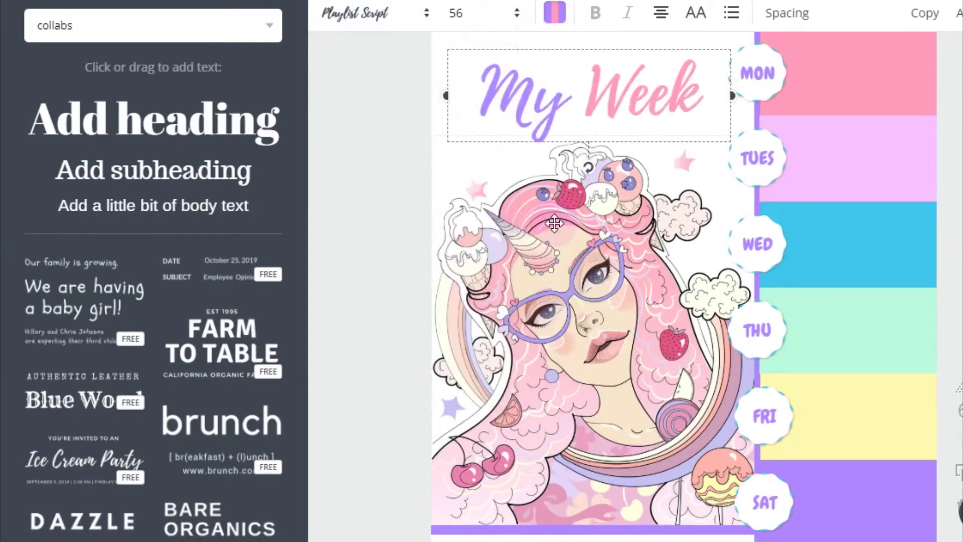
Add a sky-blue outlined star behind the My Week heading and make it more transparent.
scroll(554, 223, "up", 3)
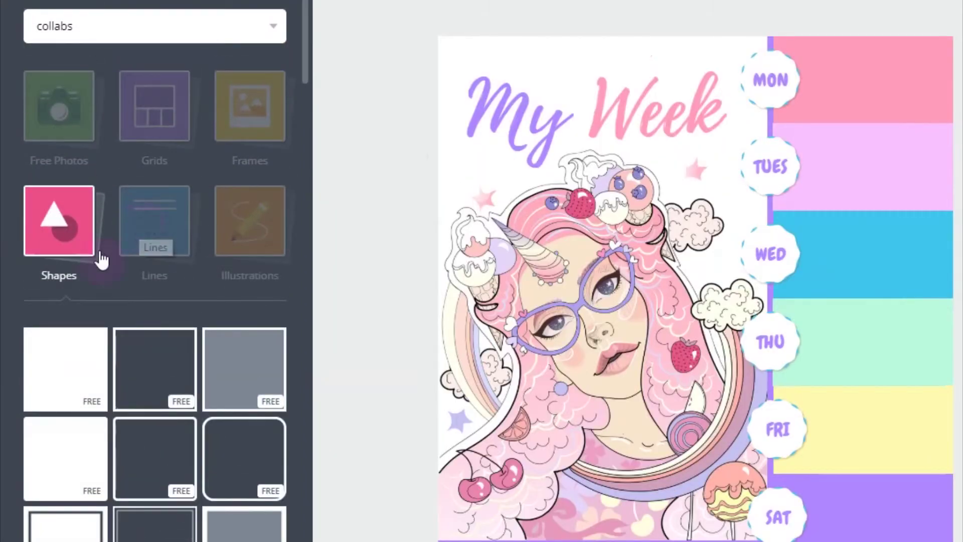
left_click(101, 257)
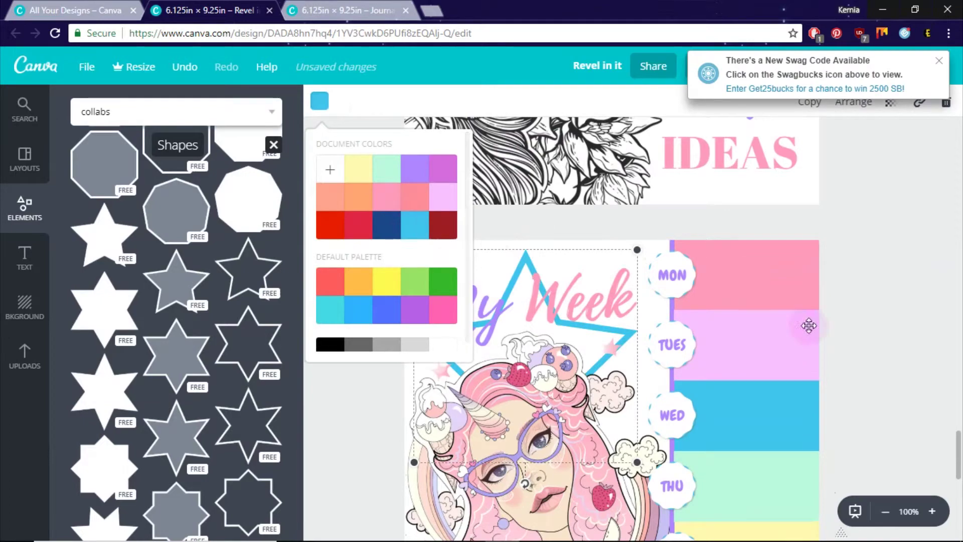
scroll(888, 344, "up", 2)
left_click(890, 101)
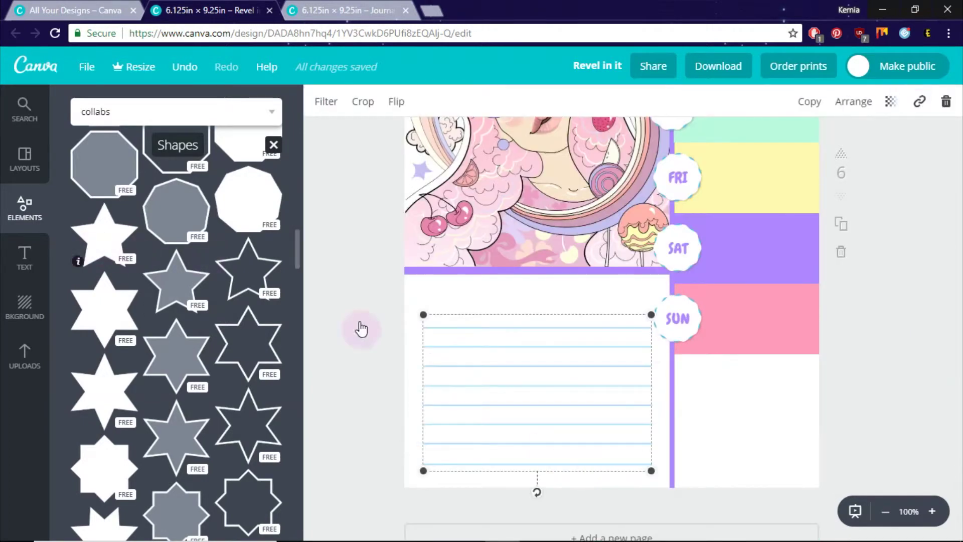
Place a solid five-pointed star in the empty space below the SUN block and color it purple.
left_click(104, 235)
left_click_drag(510, 132, 803, 402)
left_click_drag(810, 427, 705, 399)
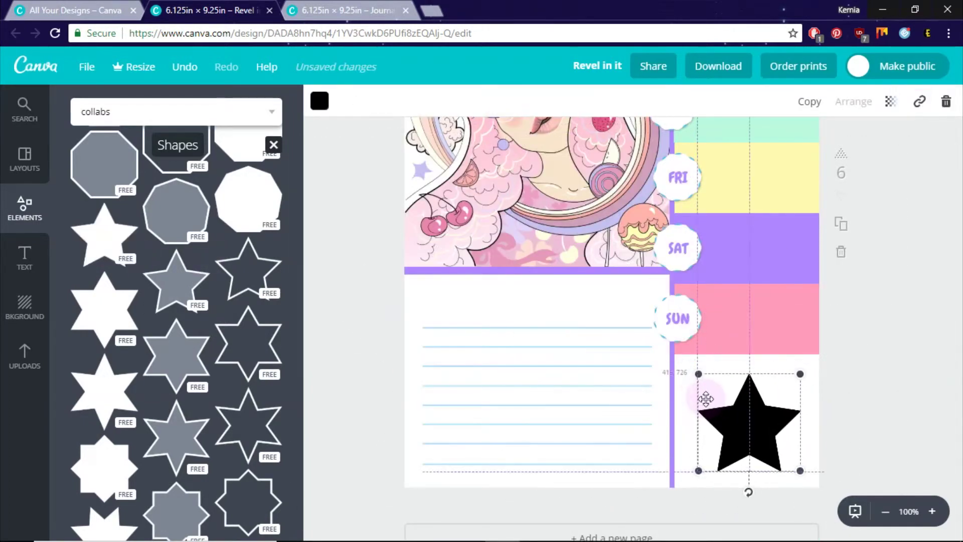
left_click(319, 101)
left_click(415, 187)
Add a new blank page after the My Week page.
scroll(708, 386, "down", 3)
left_click(708, 386)
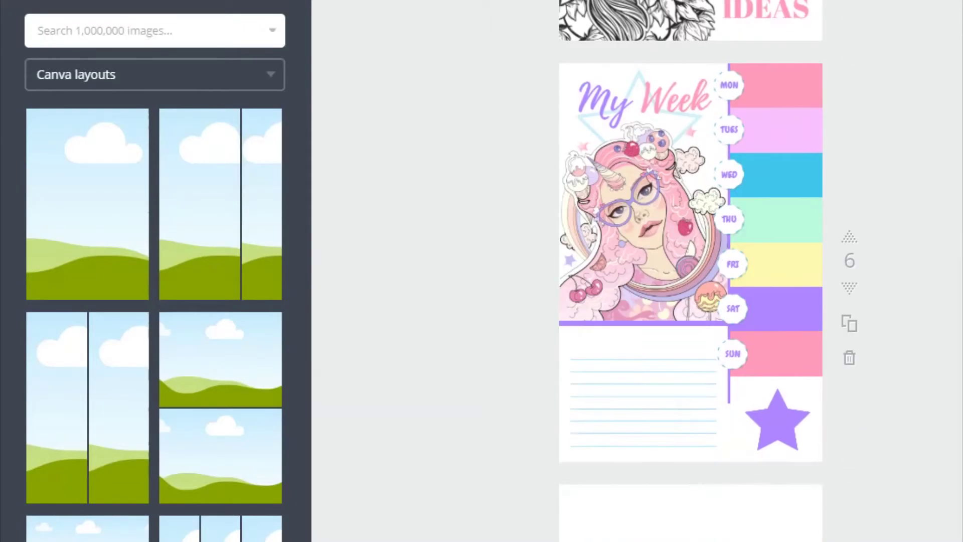
scroll(691, 271, "down", 6)
scroll(691, 271, "up", 2)
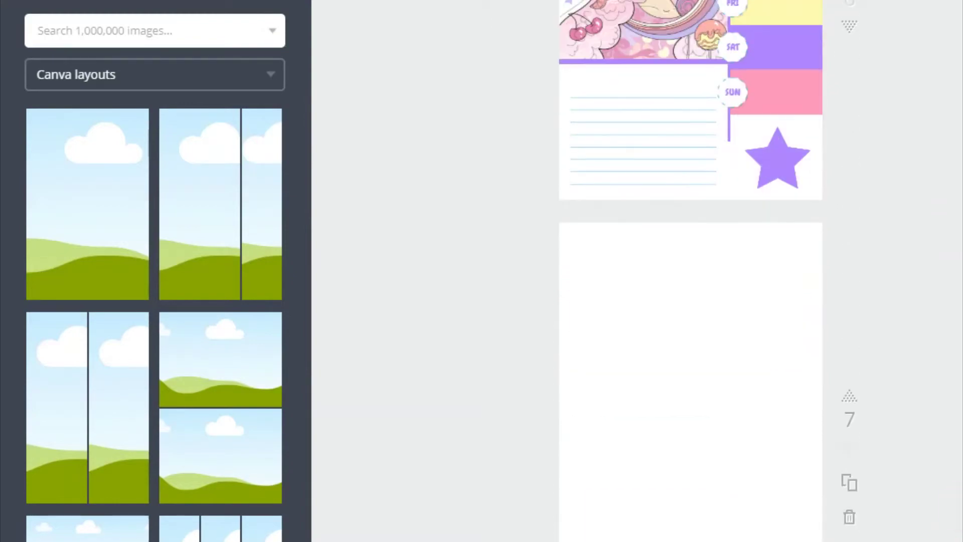
key("ctrl+plus")
key("ctrl+plus")
scroll(391, 320, "up", 3)
scroll(392, 320, "down", 5)
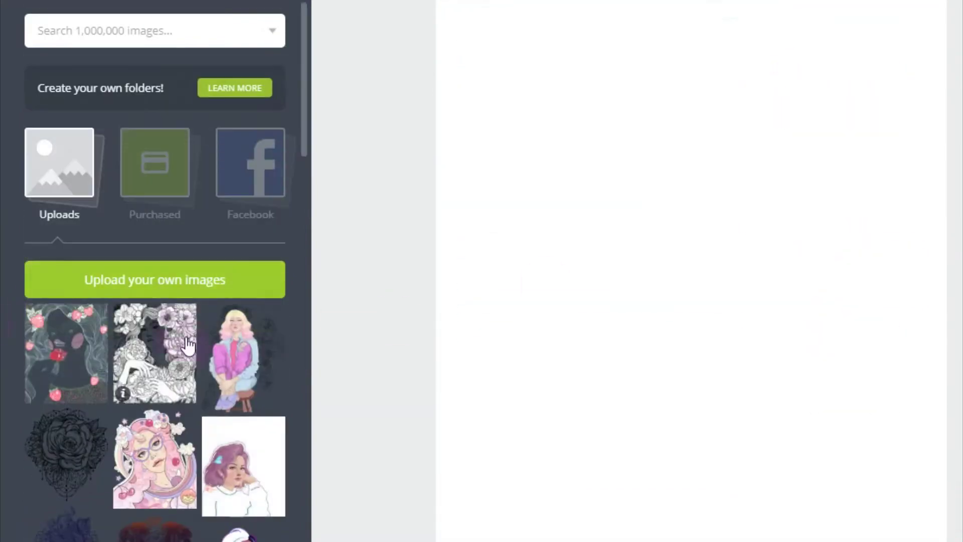
Place the uploaded strawberry woman illustration on the new page and resize it to the full page width.
left_click_drag(63, 349, 675, 292)
scroll(669, 219, "up", 2)
scroll(856, 297, "down", 8)
left_click_drag(922, 291, 950, 329)
key("ctrl+minus")
left_click_drag(499, 406, 496, 413)
scroll(565, 422, "up", 3)
mouse_move(565, 416)
left_mouse_down()
mouse_move(565, 439)
mouse_move(565, 421)
left_mouse_up()
scroll(565, 421, "down", 2)
scroll(725, 393, "up", 1)
Place the blue wavy stripes image across the full page width at the bottom of the strawberry woman page.
left_click_drag(65, 334, 791, 315)
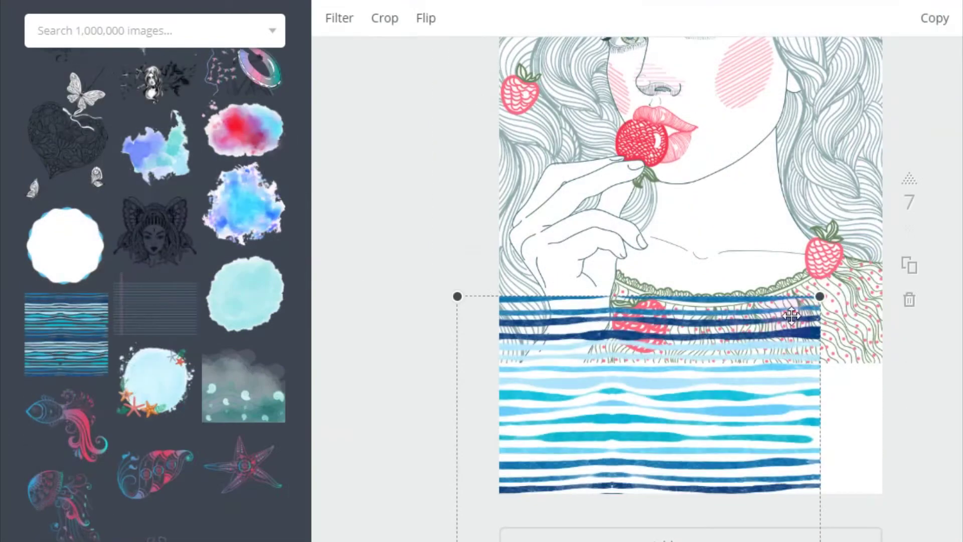
left_click(460, 401)
scroll(460, 401, "up", 2)
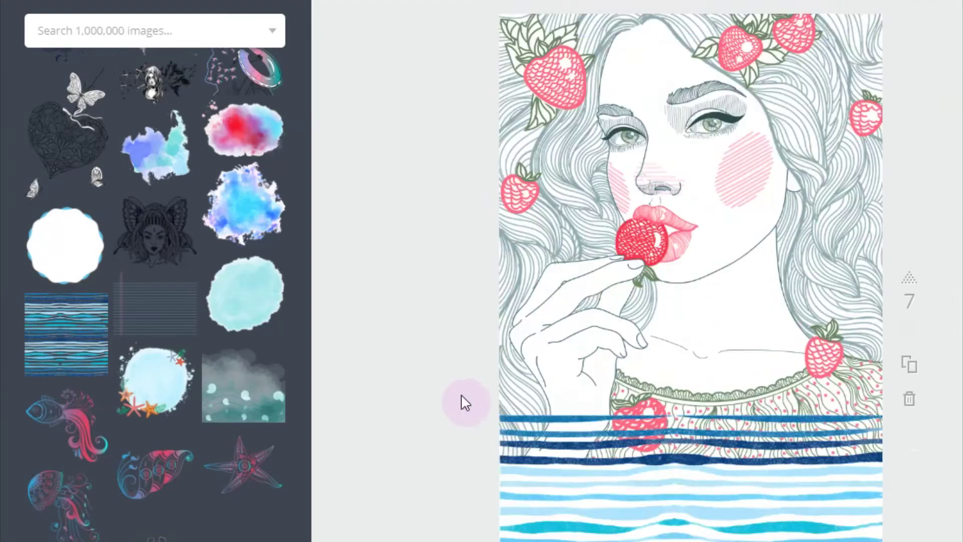
Place the white scalloped circle with blue edges, centered over the lower part of the strawberry woman page.
scroll(460, 401, "down", 3)
left_click_drag(61, 244, 663, 276)
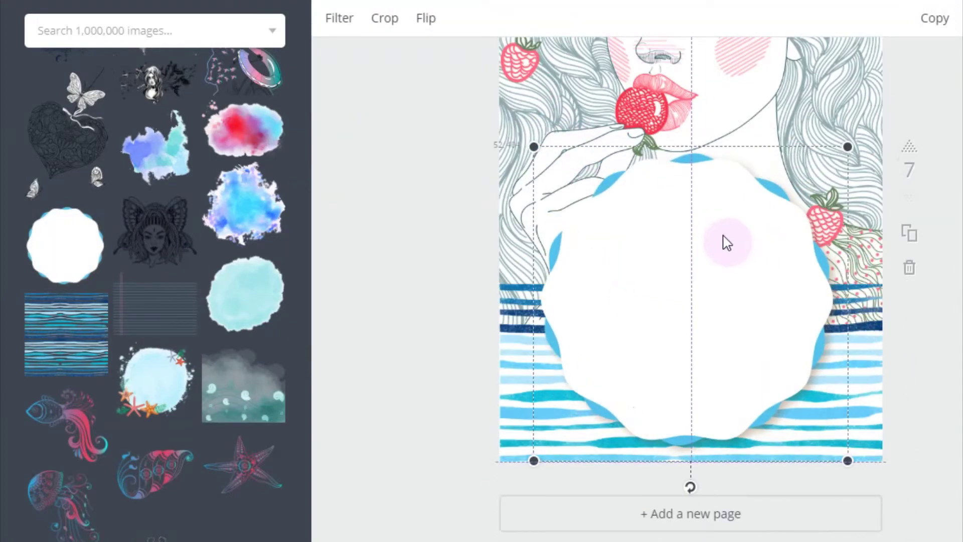
scroll(727, 243, "up", 3)
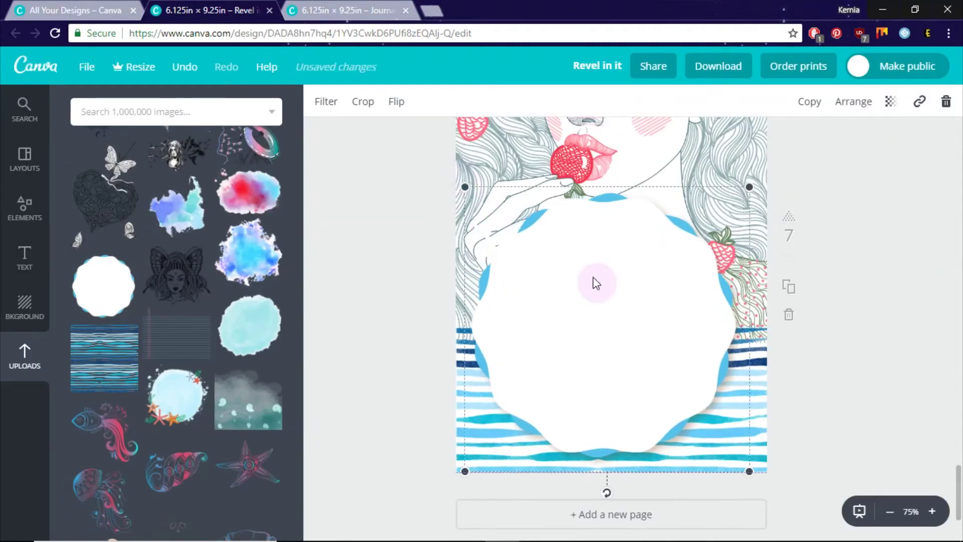
left_click_drag(593, 283, 588, 282)
left_click(889, 281)
Crop the lined paper image below the To Do LIST heading to a block of blue lines without the pink margin.
scroll(889, 281, "up", 5)
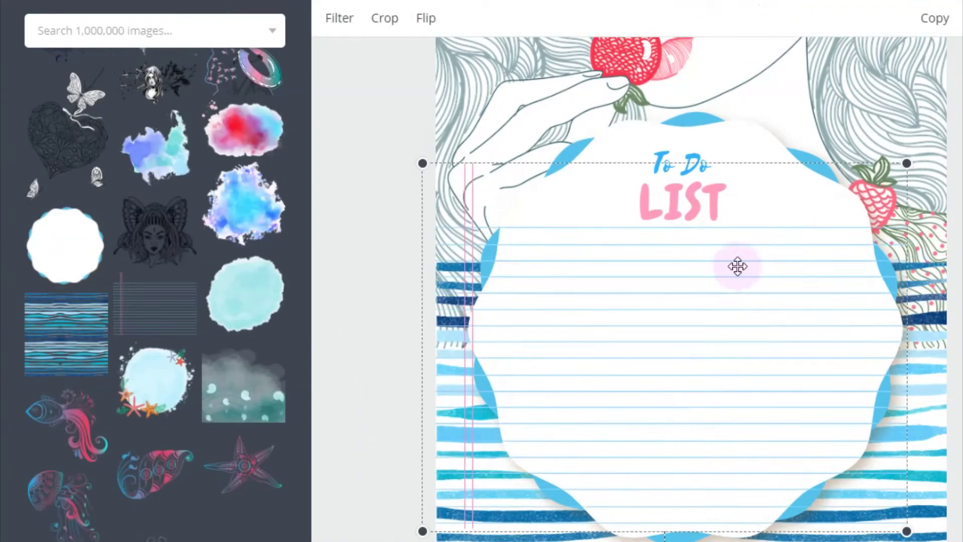
double_click(564, 263)
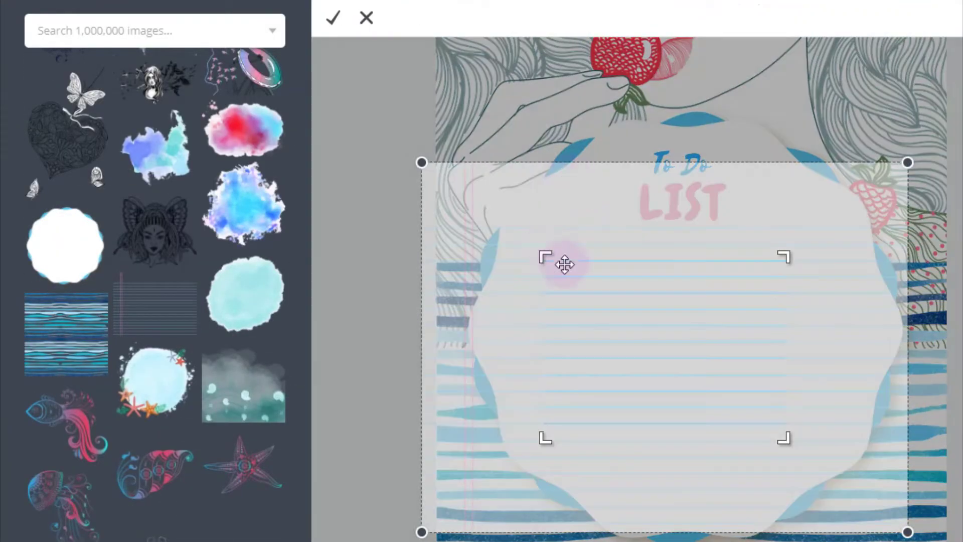
left_click(434, 40)
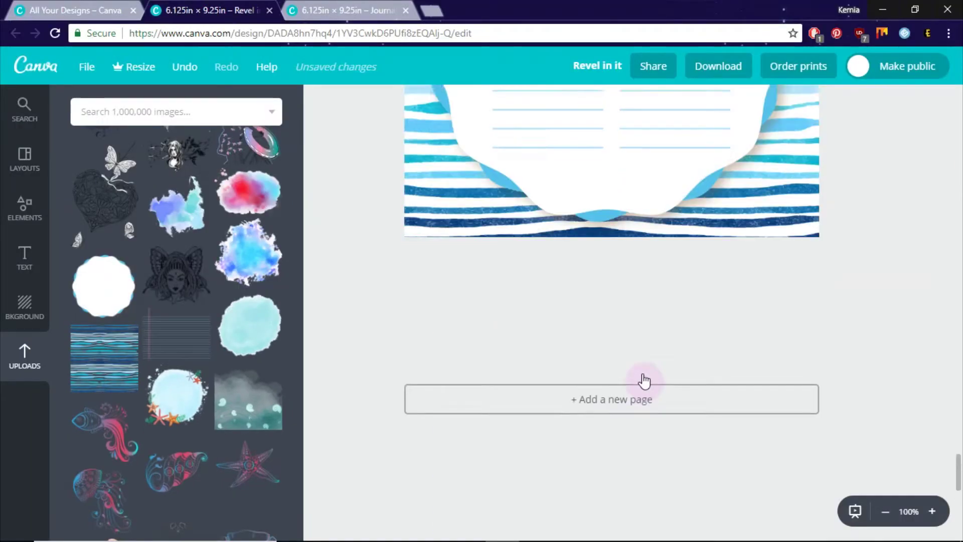
Add a new page and fill it with the uploaded black-and-white line drawing of the woman surrounded by flowers.
left_click(640, 394)
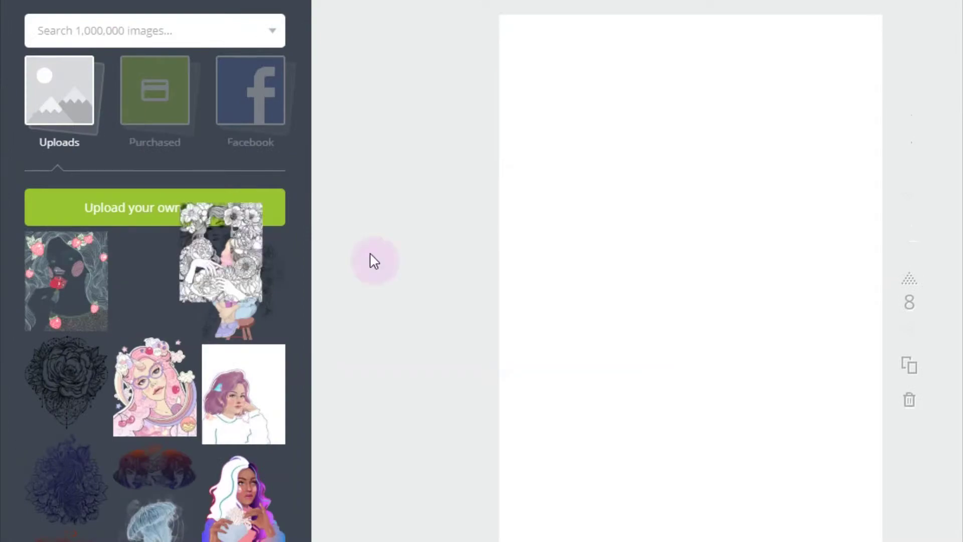
left_click_drag(370, 253, 610, 163)
left_click_drag(865, 411, 957, 458)
left_click_drag(791, 361, 745, 273)
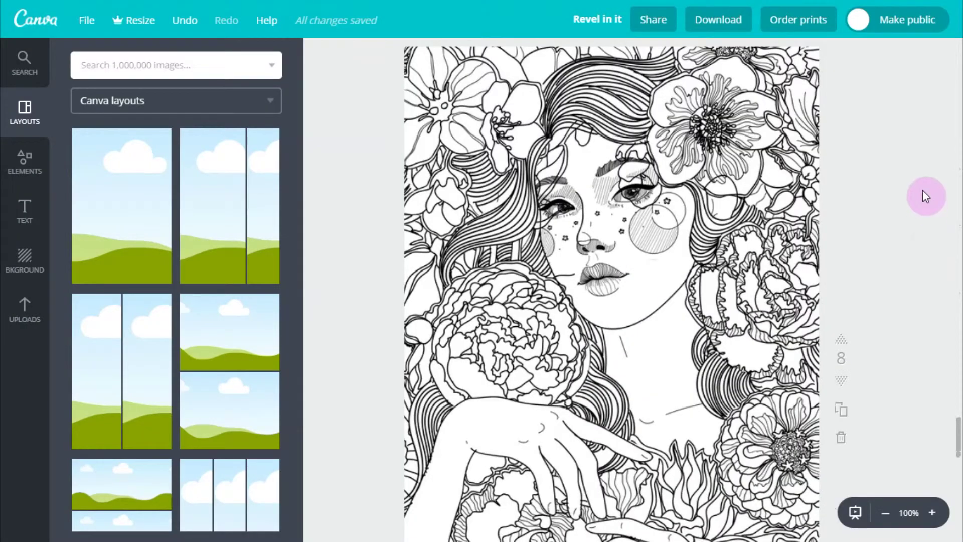
Review the finished planner pages, from the flower woman and jellyfish woman coloring pages back through the Video IDEAS and social media pages.
scroll(923, 191, "down", 3)
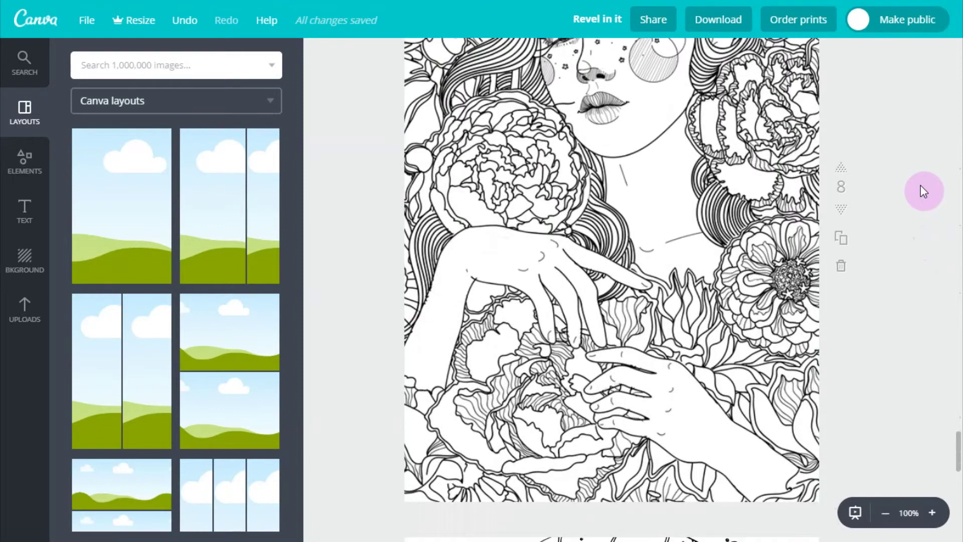
scroll(921, 187, "down", 3)
scroll(920, 187, "down", 3)
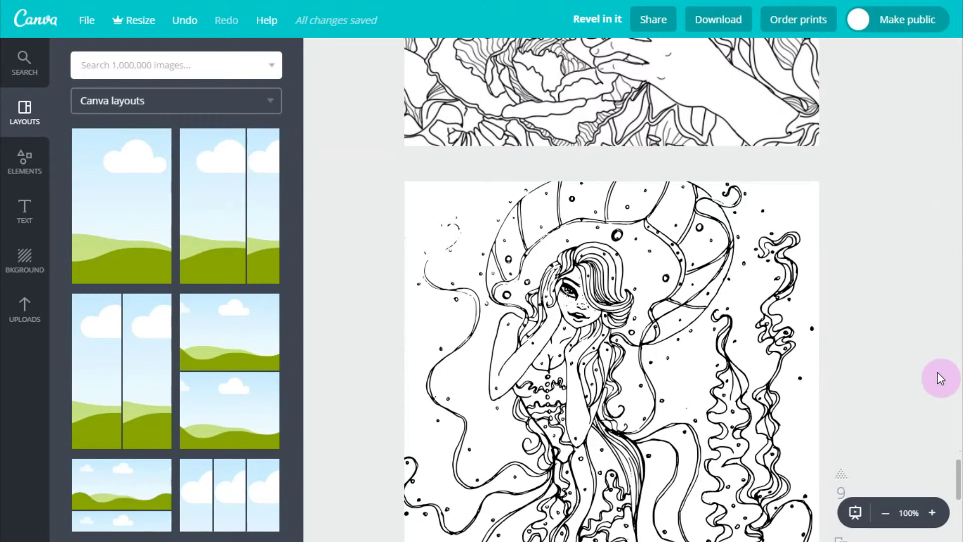
scroll(939, 370, "down", 5)
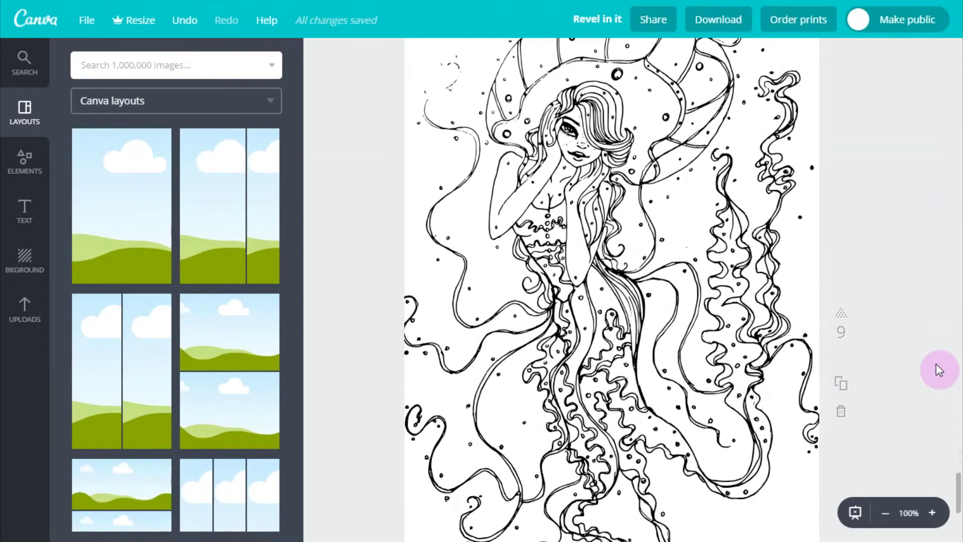
scroll(936, 363, "up", 10)
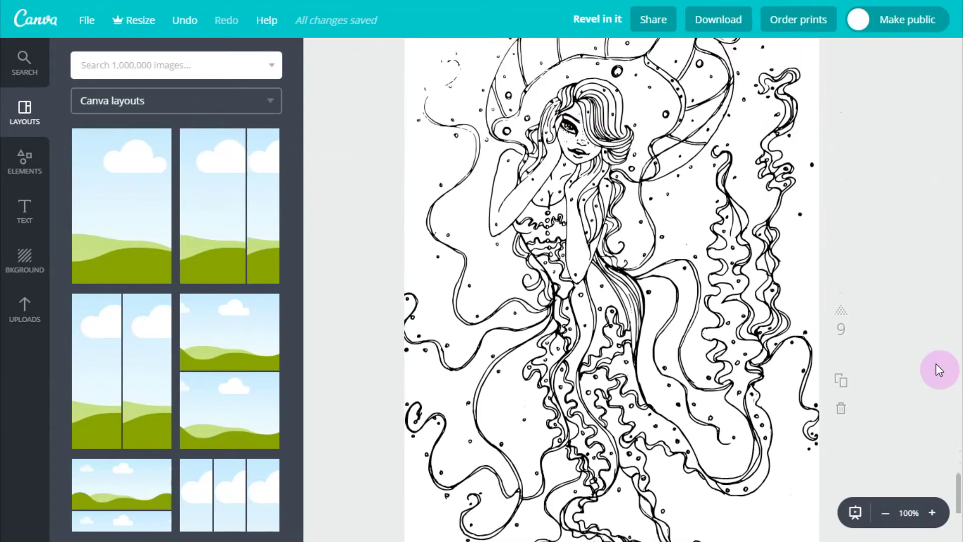
scroll(891, 321, "up", 20)
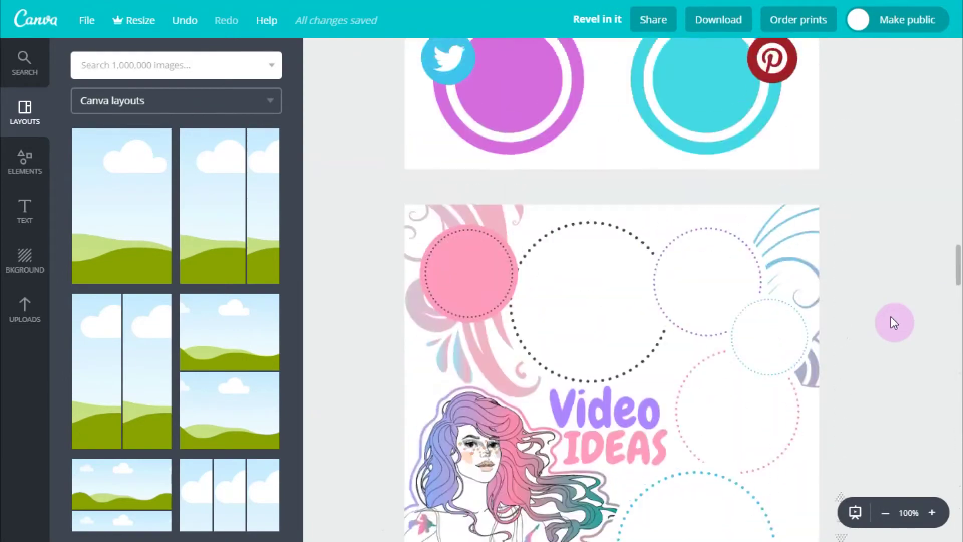
scroll(891, 316, "up", 15)
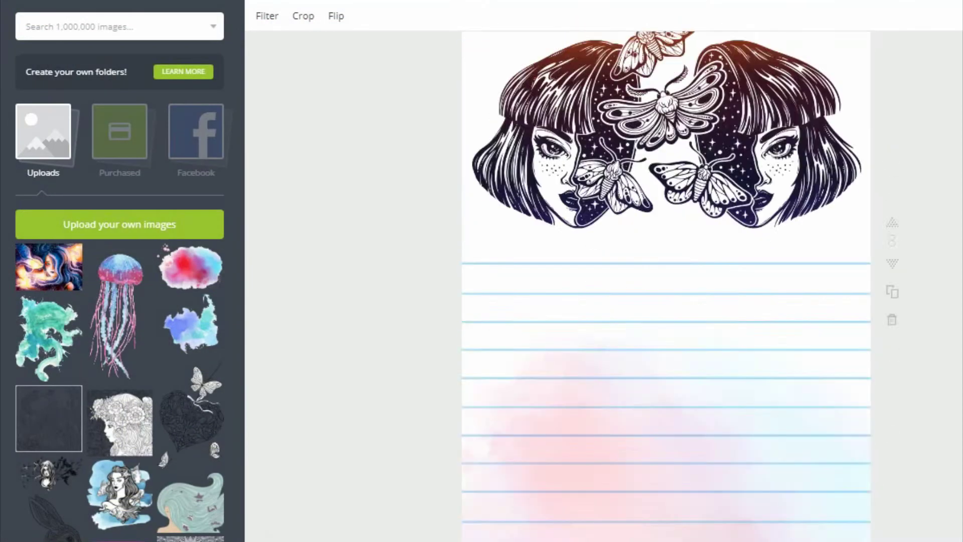
Download all pages of the "Today's" design as a PDF - Print file without crop marks and bleed.
scroll(666, 286, "down", 10)
scroll(666, 286, "down", 10)
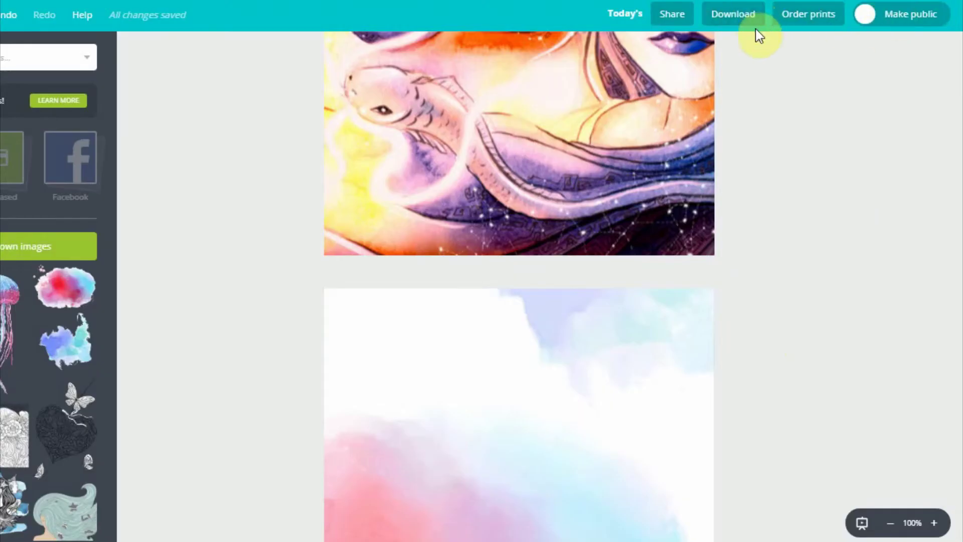
left_click(748, 16)
left_click(718, 89)
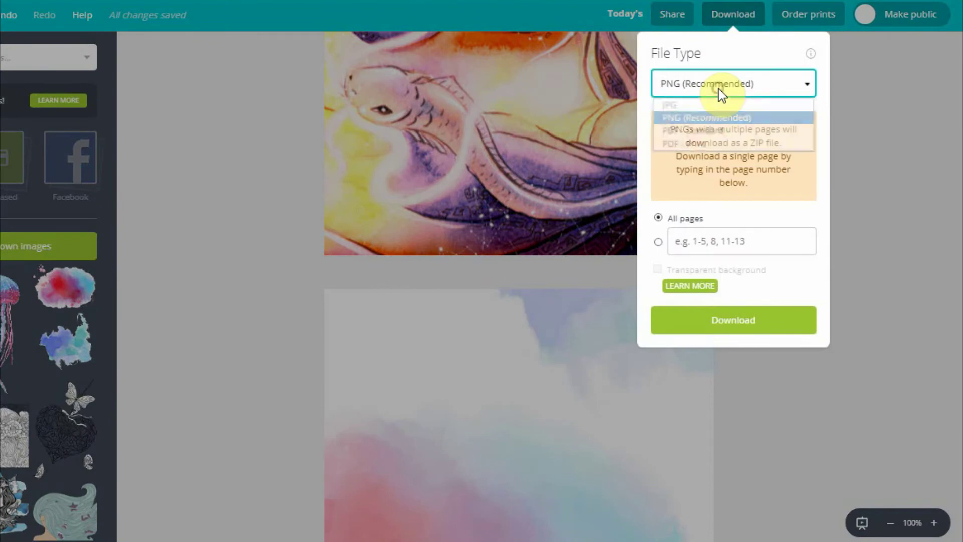
left_click(698, 146)
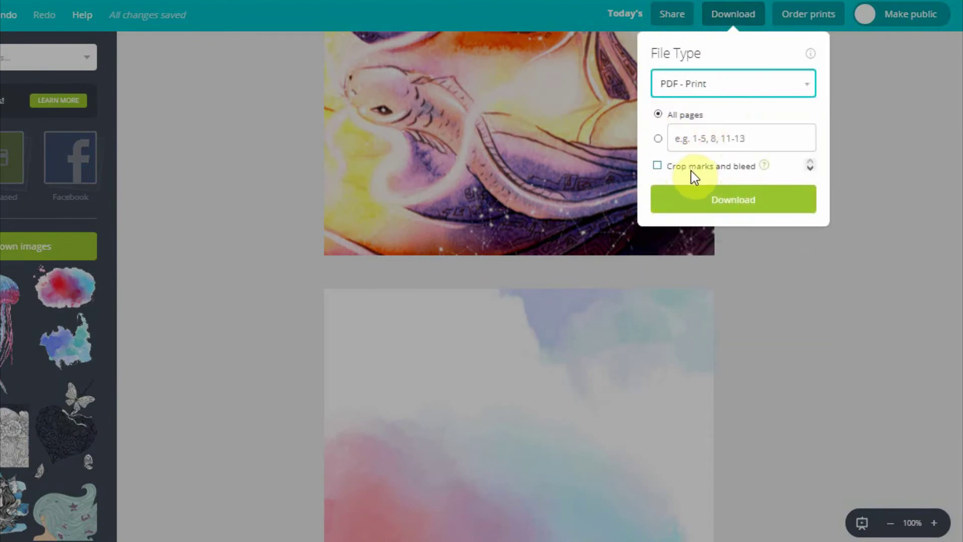
left_click(729, 201)
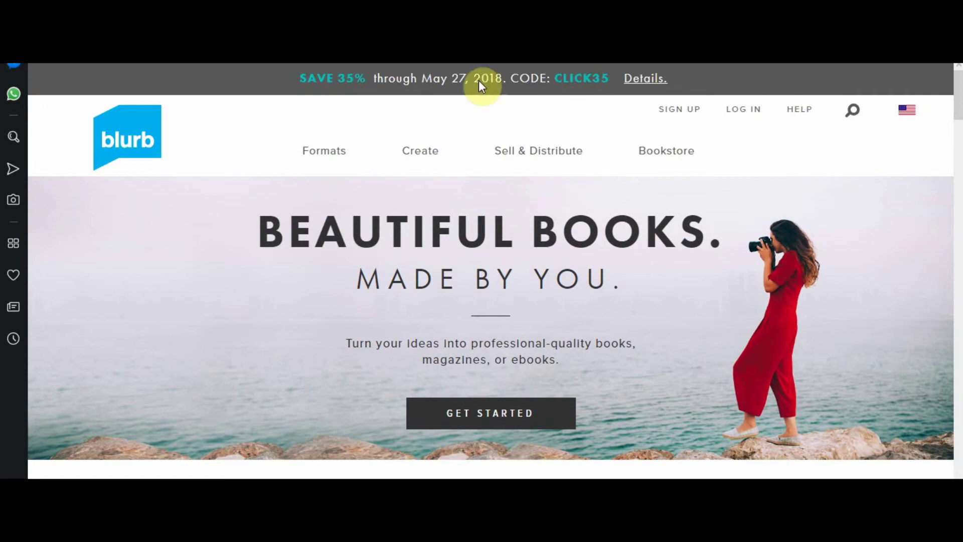
Examine the book formats and their starting prices on the Blurb home page.
scroll(550, 240, "down", 6)
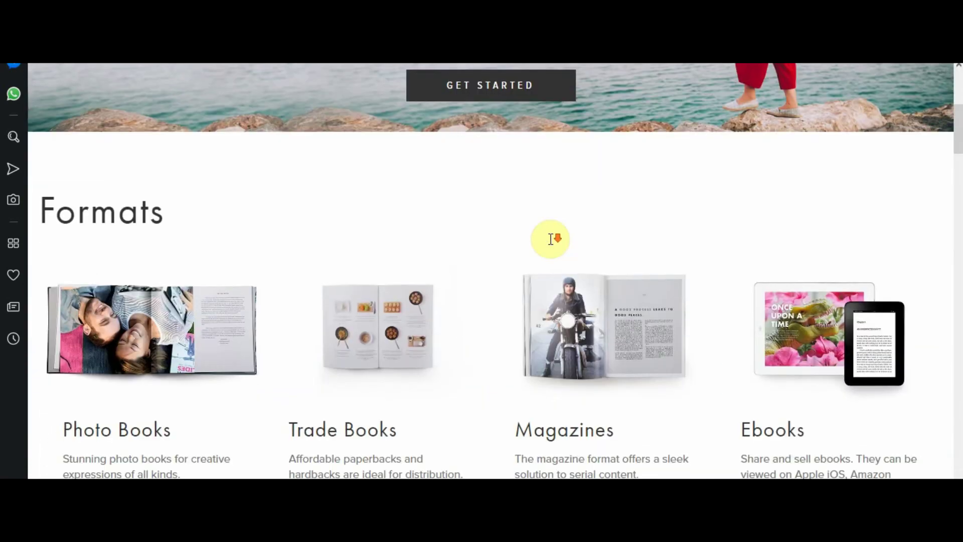
scroll(552, 244, "down", 4)
scroll(551, 244, "up", 2)
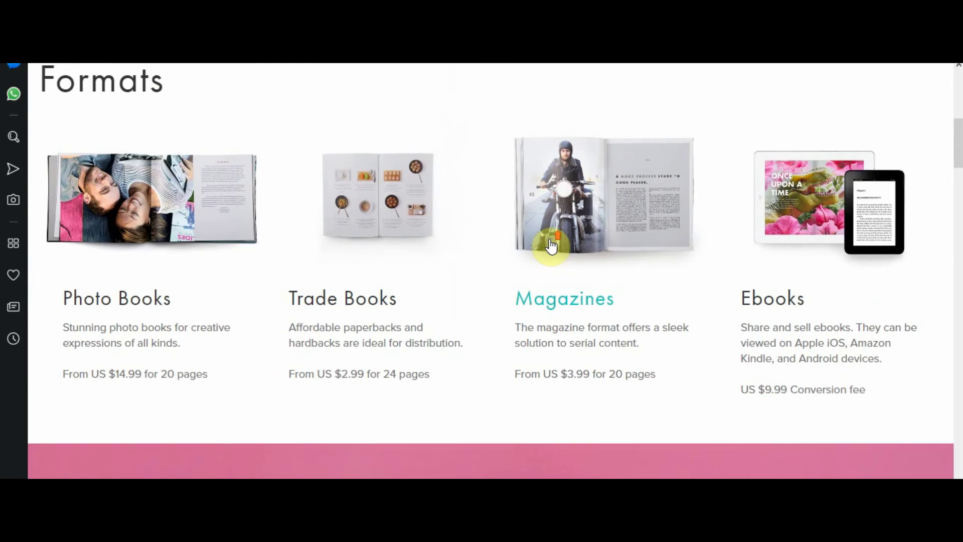